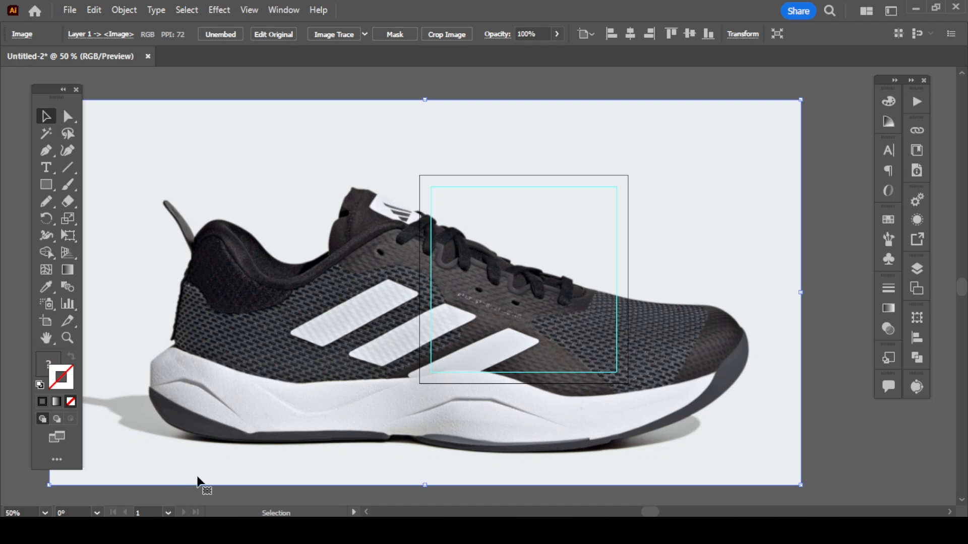
Deselect the sneaker photo.
left_click_drag(350, 332, 289, 340)
scroll(277, 346, "down", 1)
left_click_drag(381, 372, 464, 350)
scroll(522, 398, "up", 1)
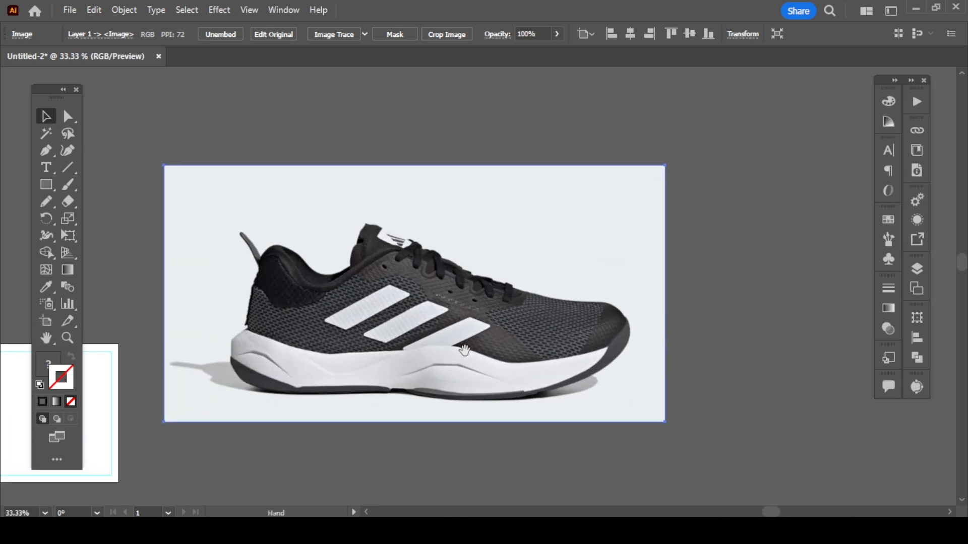
scroll(442, 334, "up", 1)
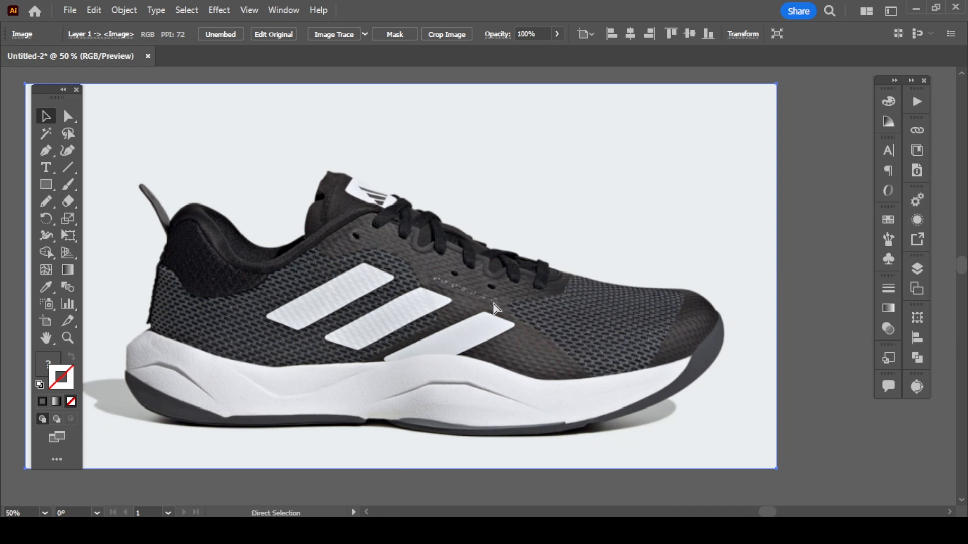
key("ctrl+shift+a")
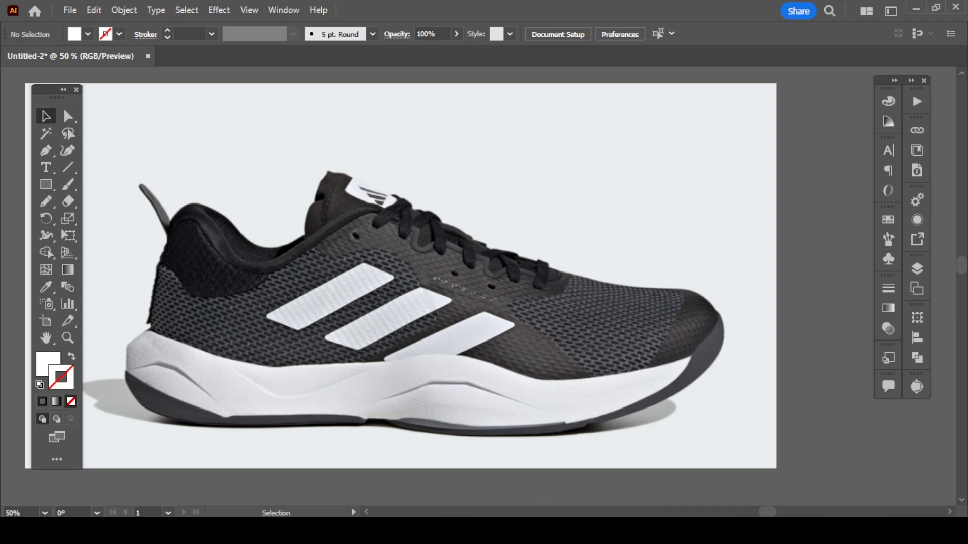
Switch to OBS Studio, dismiss its update notice, and switch back to Illustrator.
key("alt+Tab")
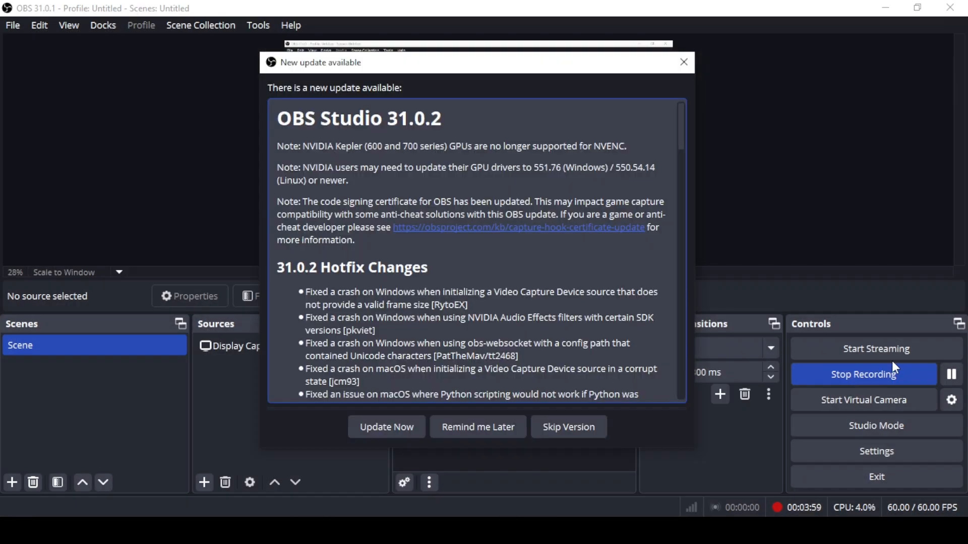
left_click(684, 62)
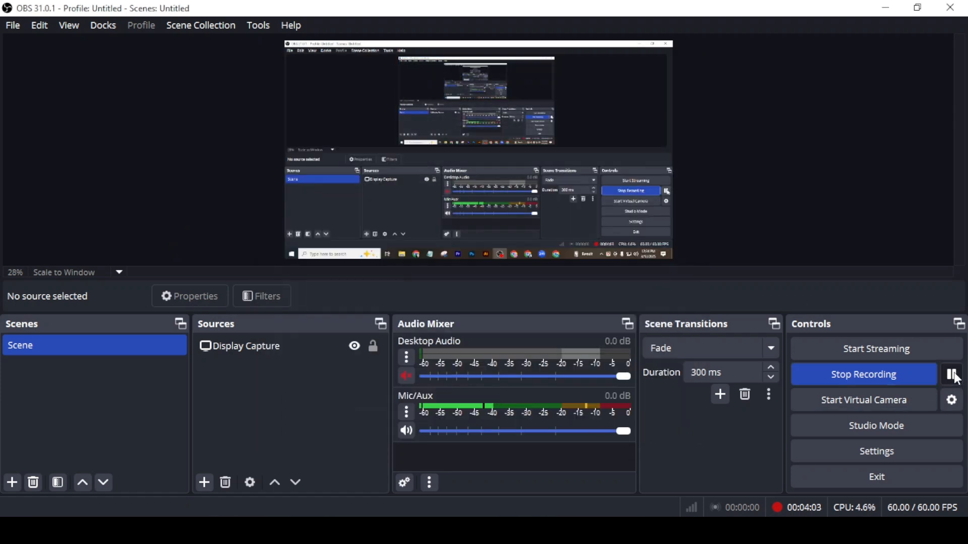
key("alt+Tab")
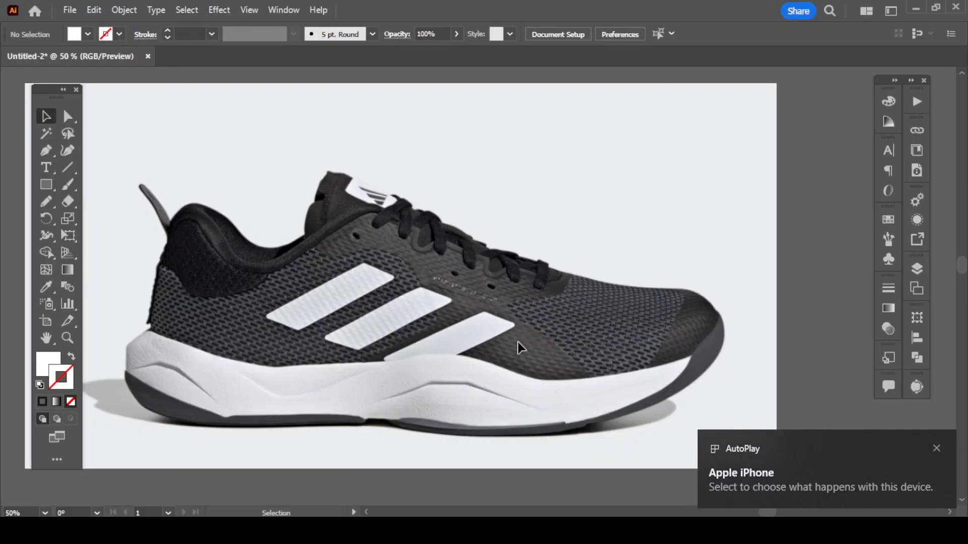
Activate the Pen tool and dismiss the AutoPlay notification.
key("space")
left_click_drag(413, 373, 421, 371)
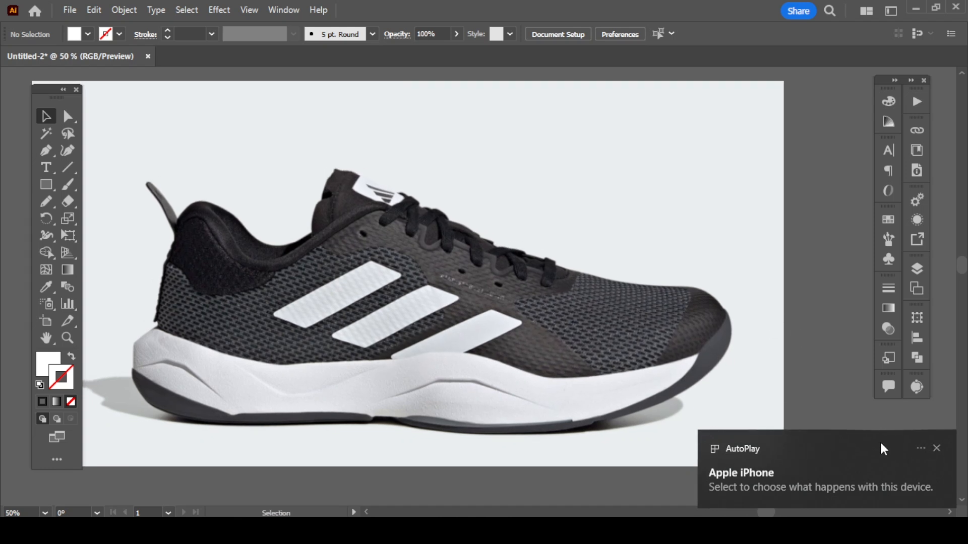
left_click(46, 150)
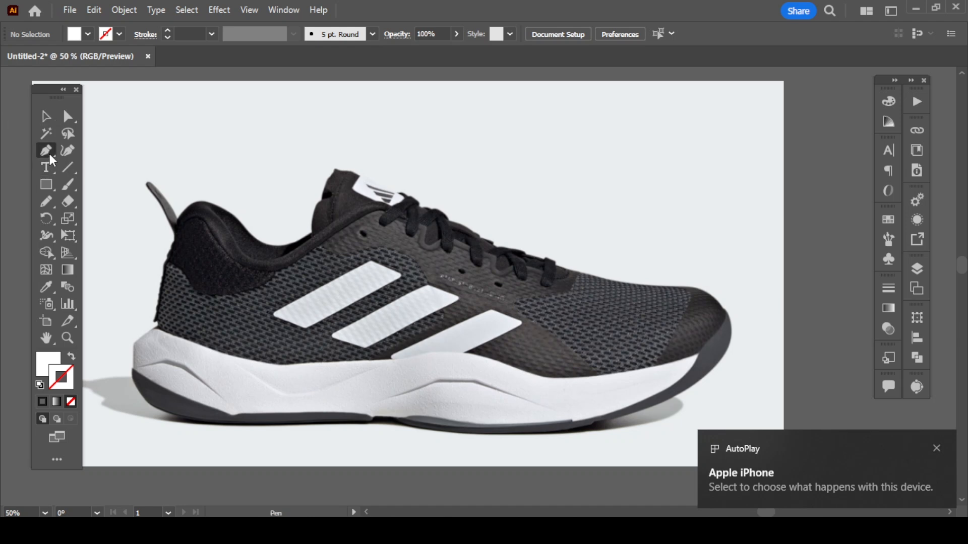
left_click(937, 448)
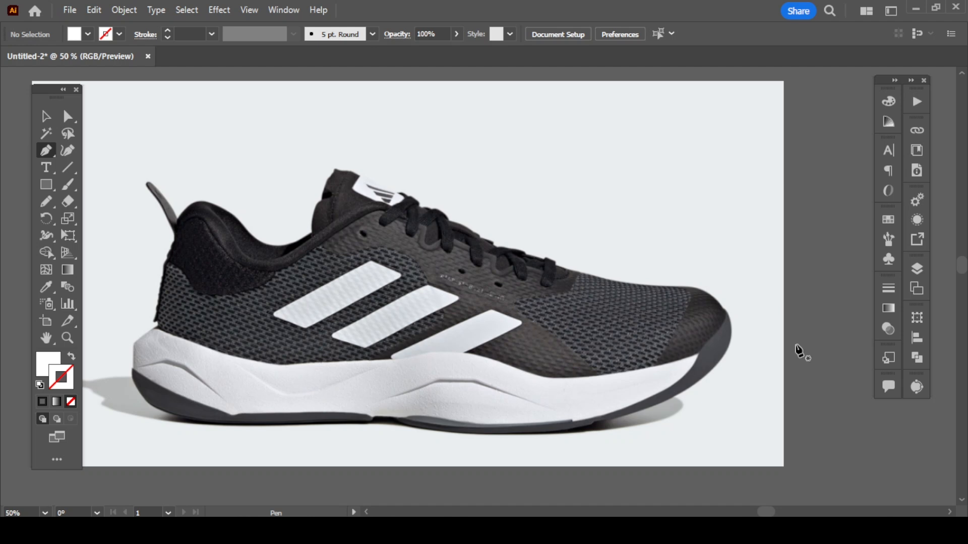
scroll(676, 410, "up", 3)
scroll(650, 403, "down", 2)
left_click_drag(772, 367, 743, 348)
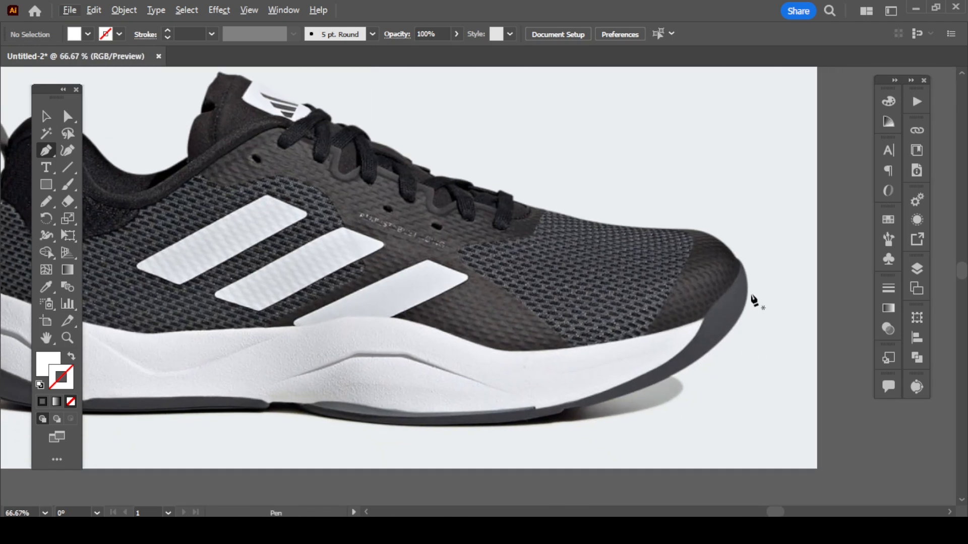
scroll(747, 351, "up", 1)
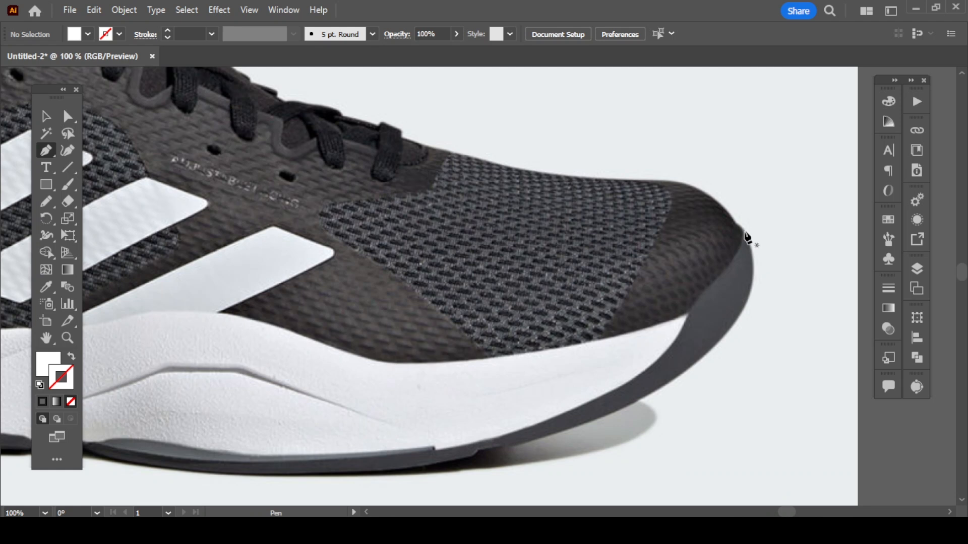
left_click_drag(742, 228, 748, 235)
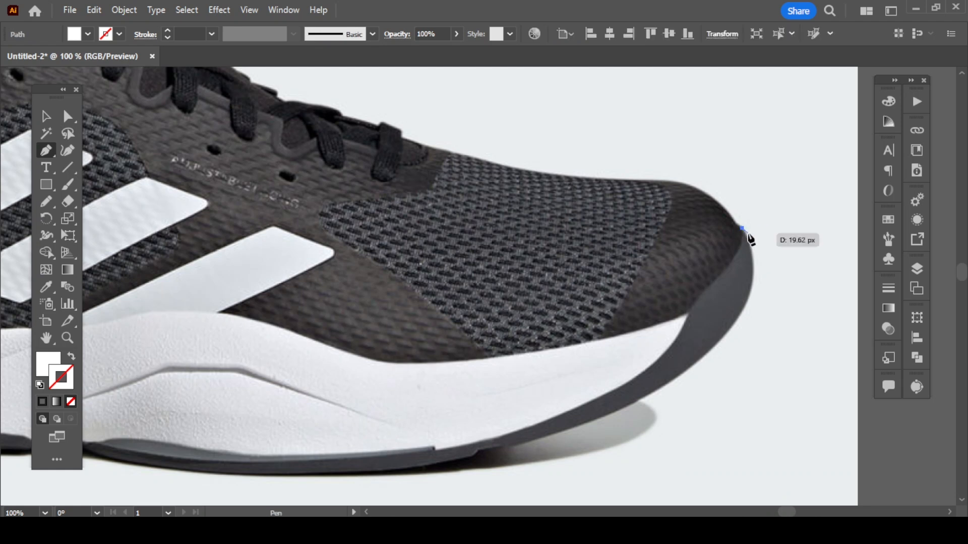
key("ctrl")
left_click(750, 239, "ctrl")
Start a Pen path at the outsole's upper toe tip and curve it down along the front edge.
scroll(749, 246, "up", 1)
scroll(745, 248, "down", 2)
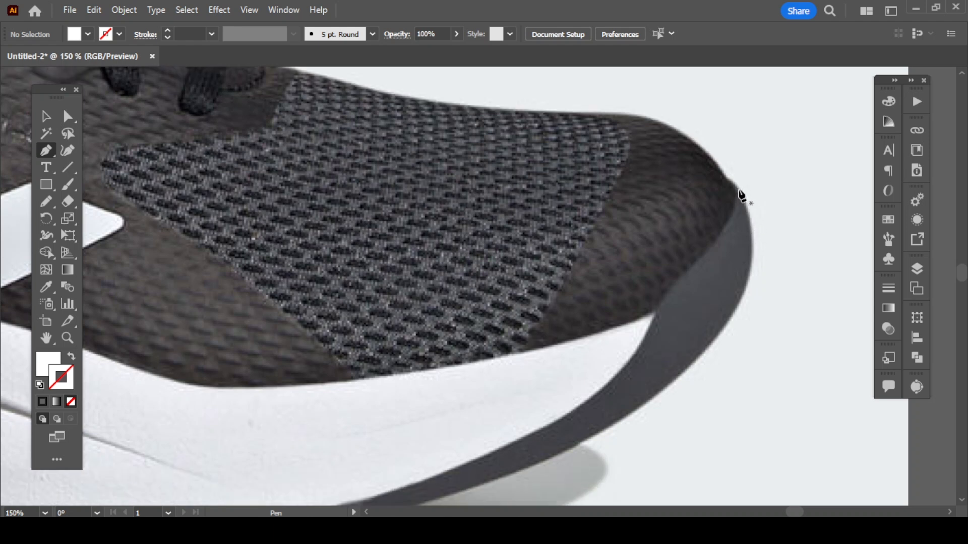
left_click(738, 192)
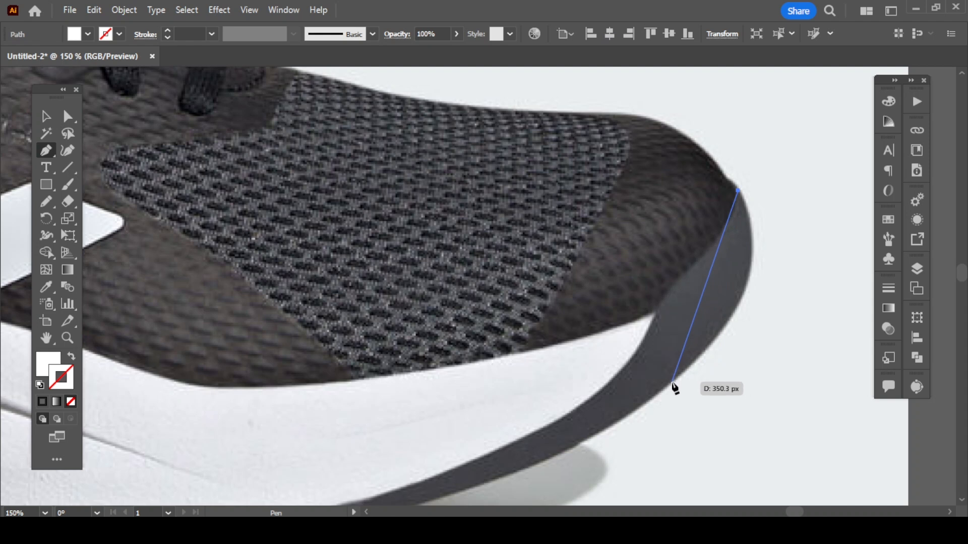
left_click_drag(671, 382, 548, 486)
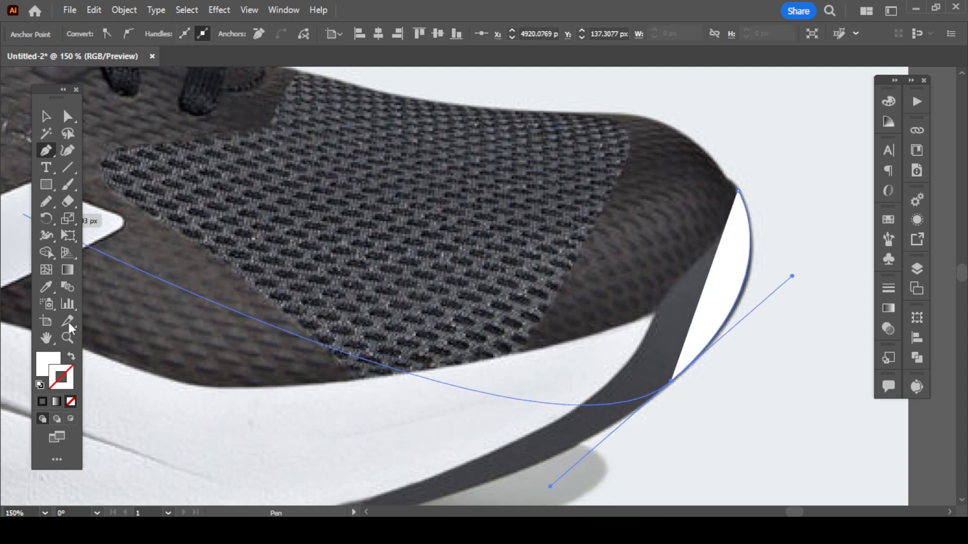
Set the path's fill to none so the photo stays uncovered, and close the color settings.
left_click(72, 401)
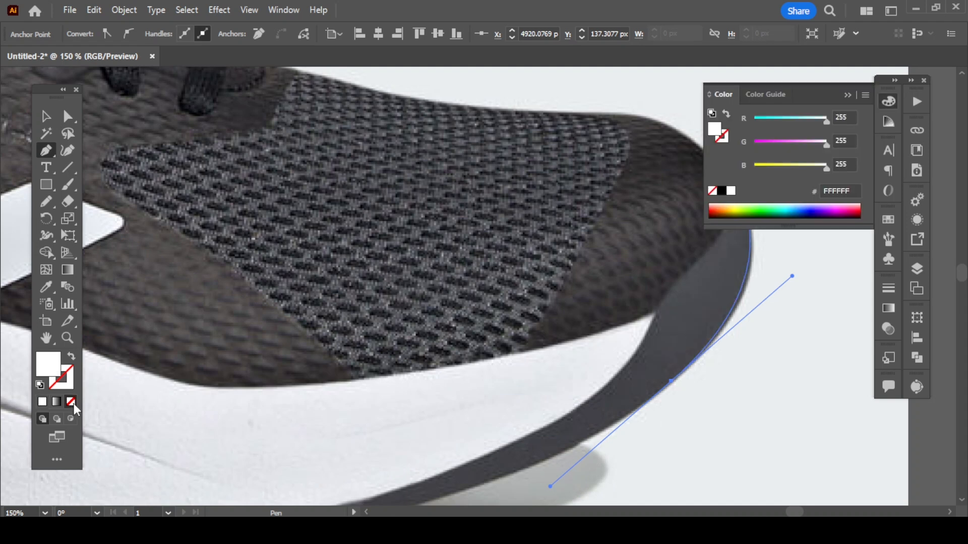
left_click(72, 402)
left_click(891, 101)
Extend the path along the outsole's front underside to the notch and trace the notch's short slope.
scroll(697, 350, "down", 3)
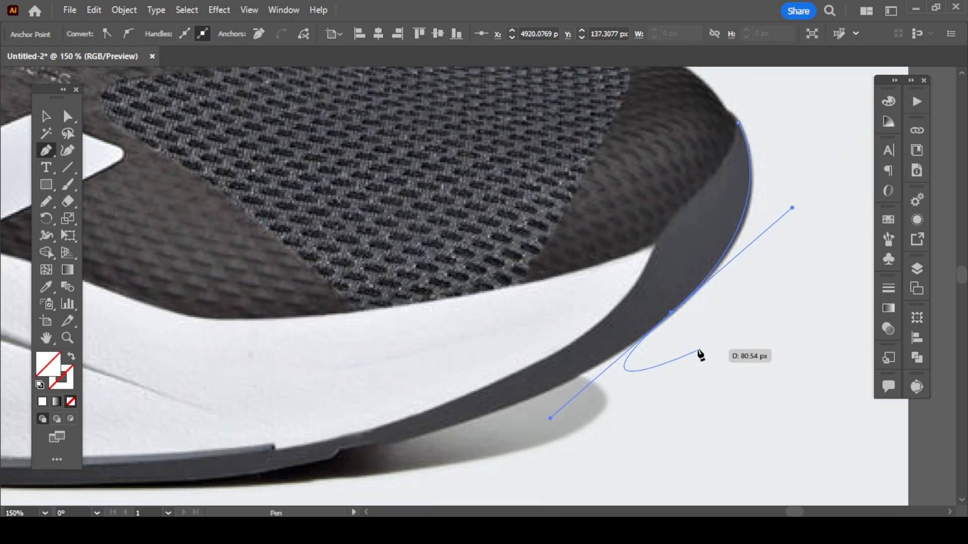
scroll(504, 391, "up", 4)
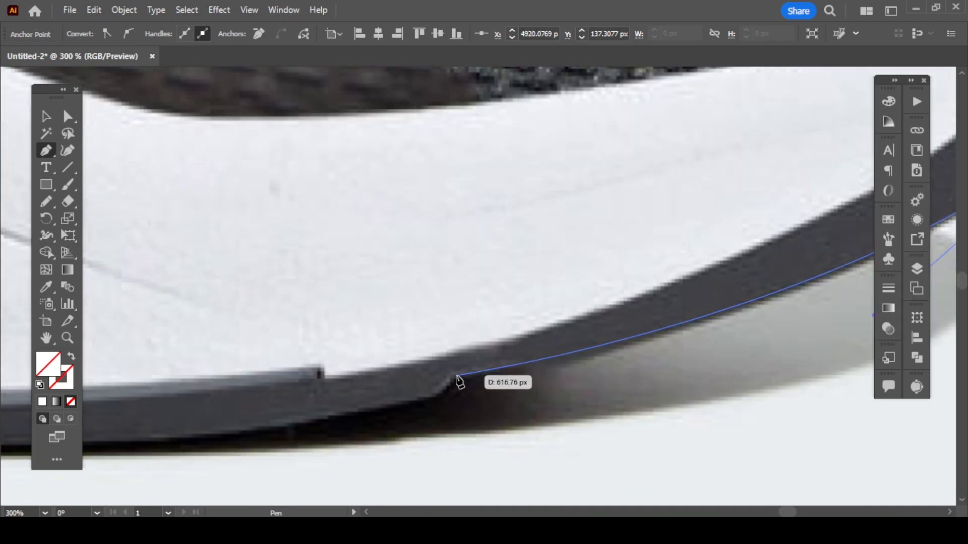
left_click(456, 376)
scroll(458, 383, "down", 3)
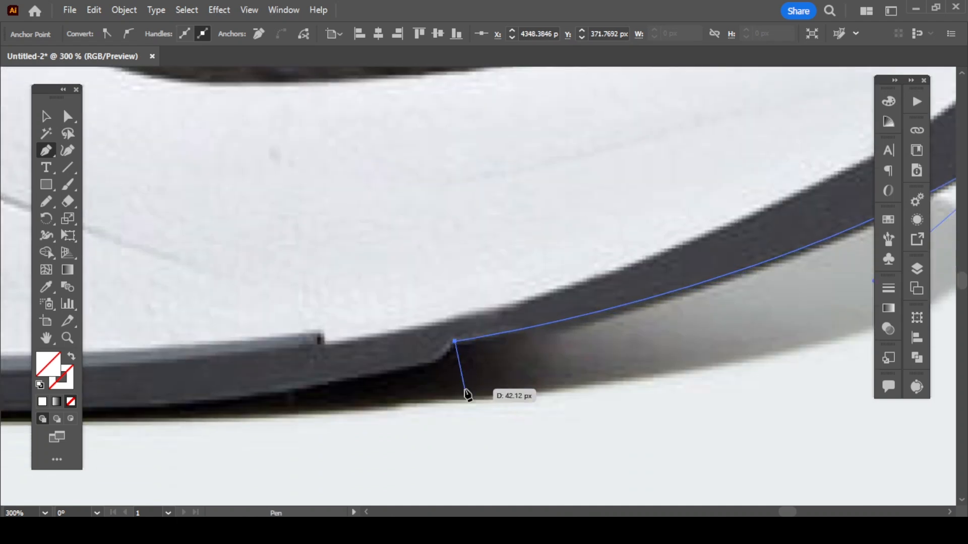
left_click(429, 328)
Continue the path along the forefoot outsole's bottom edge with two curved anchor points.
left_click_drag(424, 359, 661, 372)
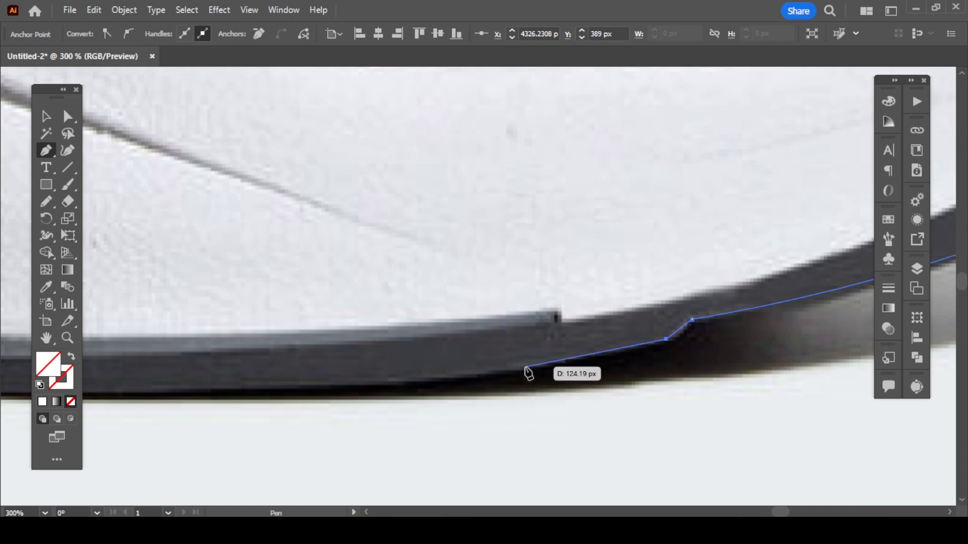
left_click(526, 371)
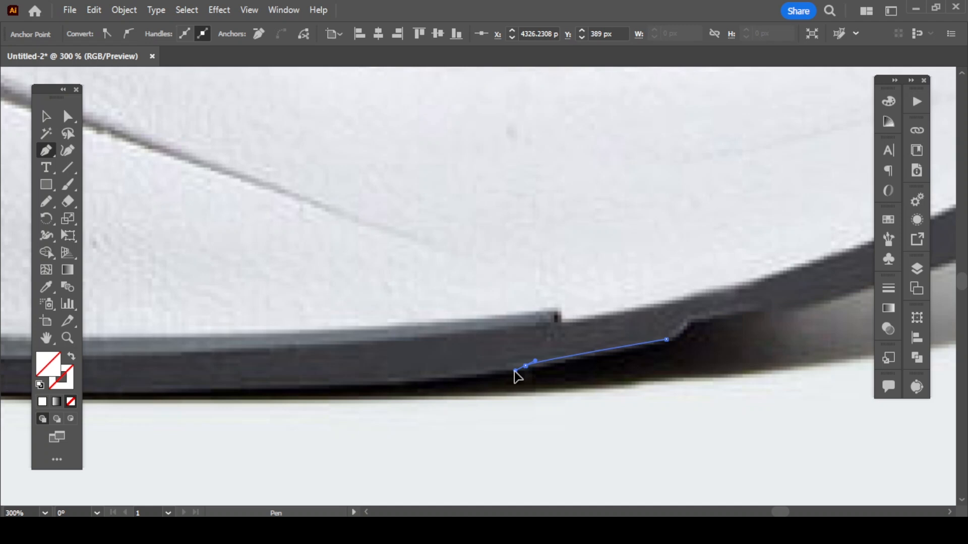
left_click_drag(514, 372, 516, 371)
key("space")
left_click_drag(400, 397, 738, 382)
left_click(317, 376)
left_click_drag(317, 376, 113, 374)
Curve the path up along the forefoot outsole's bottom edge to the front end of the arch gap.
left_click_drag(313, 392, 766, 404)
scroll(443, 402, "down", 3)
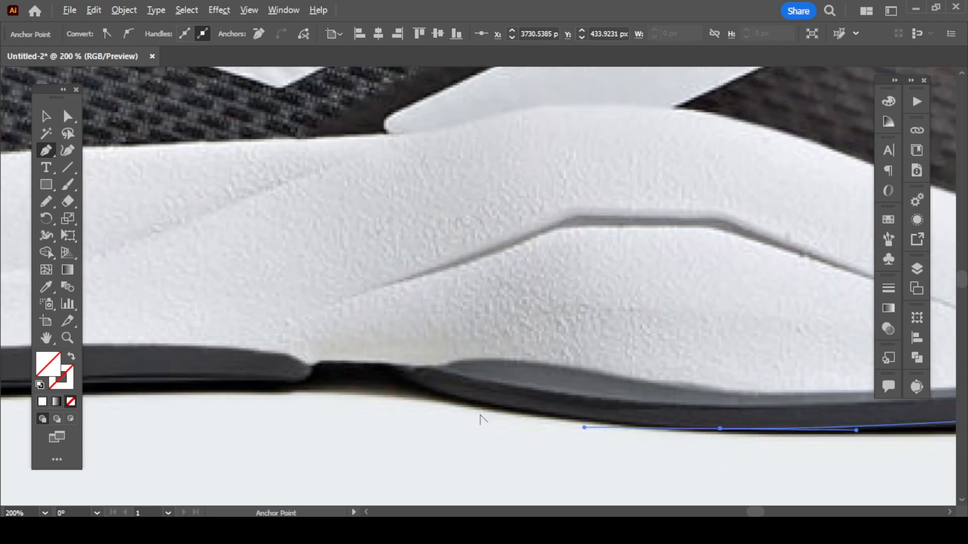
scroll(460, 414, "up", 2)
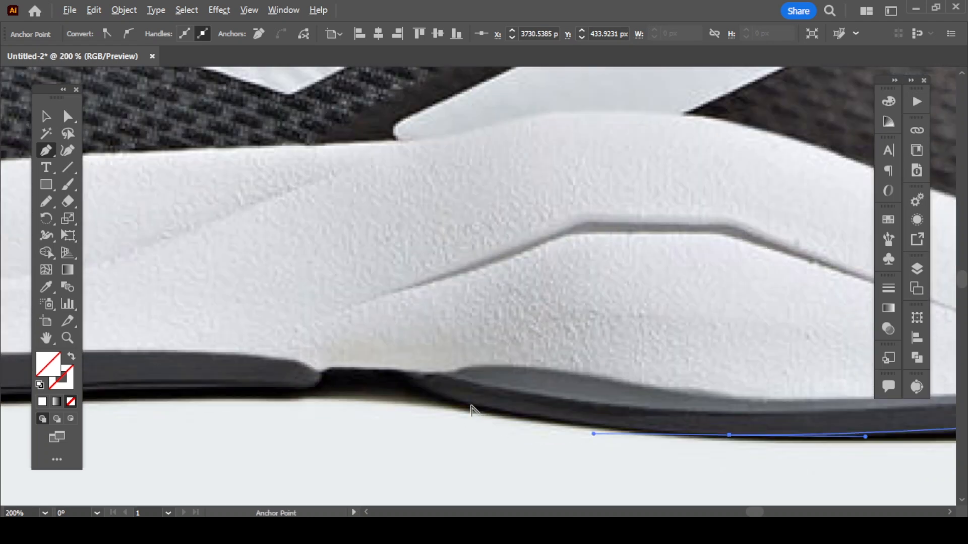
left_click(424, 388)
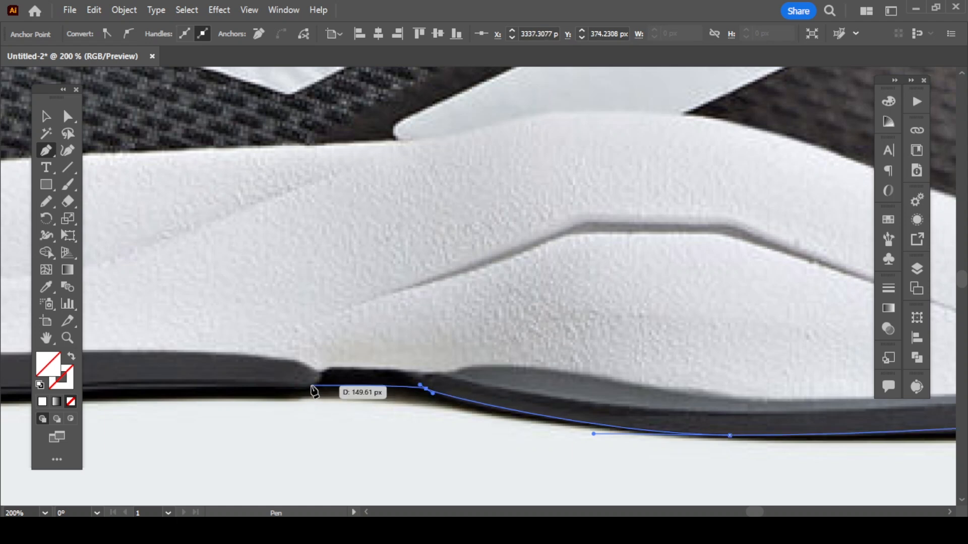
Bridge the arch gap with a curved segment ending at the front of the heel outsole.
scroll(403, 398, "down", 2, "alt")
scroll(375, 411, "down", 1, "alt")
scroll(367, 401, "up", 5, "alt")
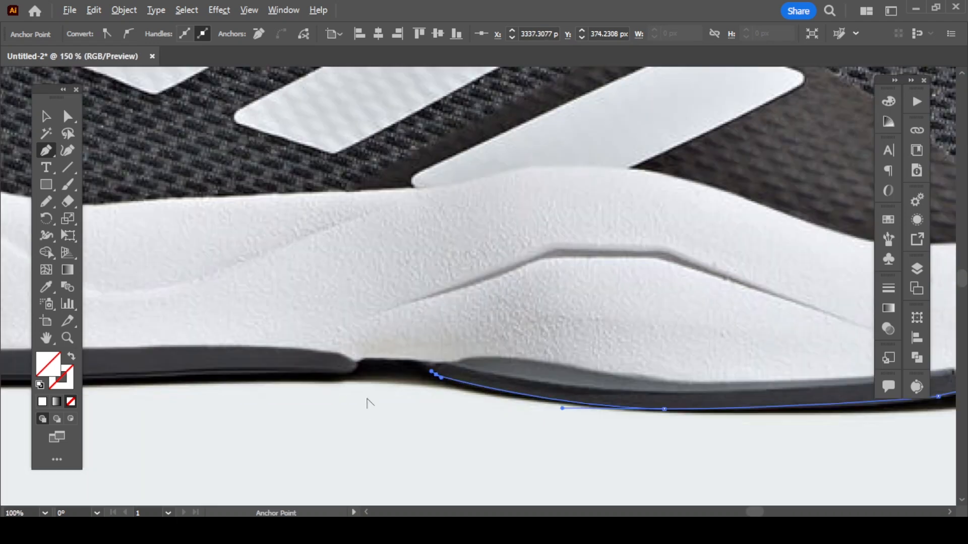
left_click_drag(347, 372, 708, 398)
Extend the path along the long, nearly straight bottom edge of the heel outsole with a smooth anchor point.
scroll(320, 396, "down", 2, "alt")
scroll(447, 410, "up", 1, "alt")
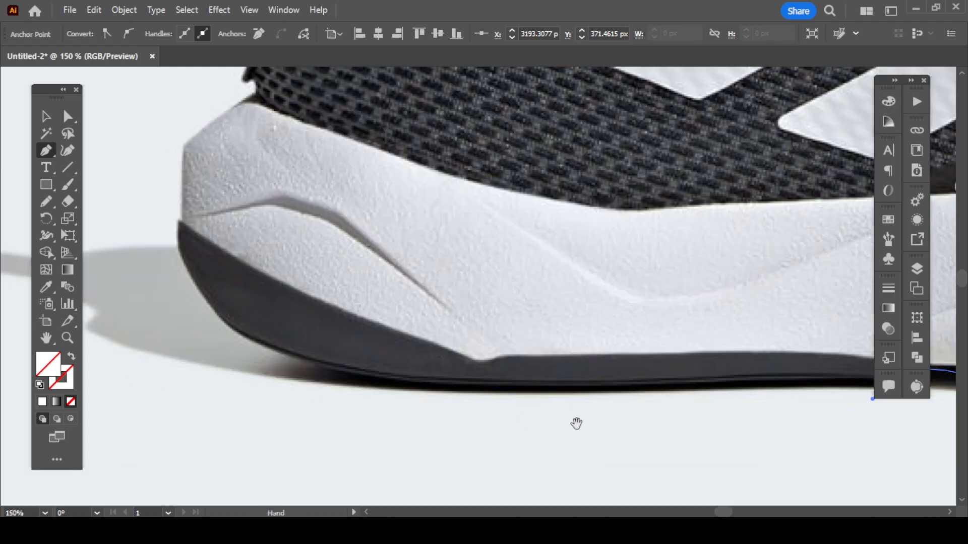
left_click_drag(576, 424, 396, 423)
scroll(707, 387, "up", 1, "alt")
scroll(706, 392, "up", 1, "alt")
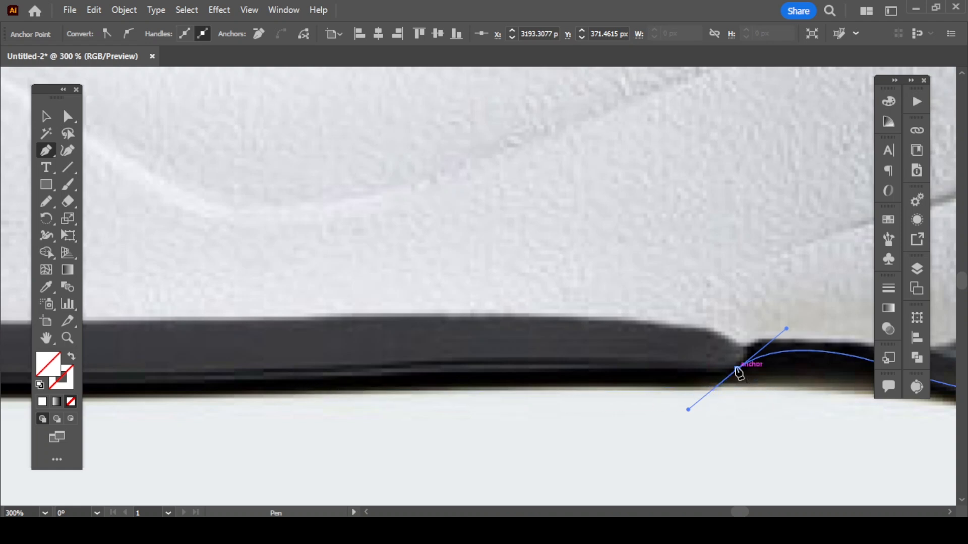
scroll(741, 376, "down", 3, "alt")
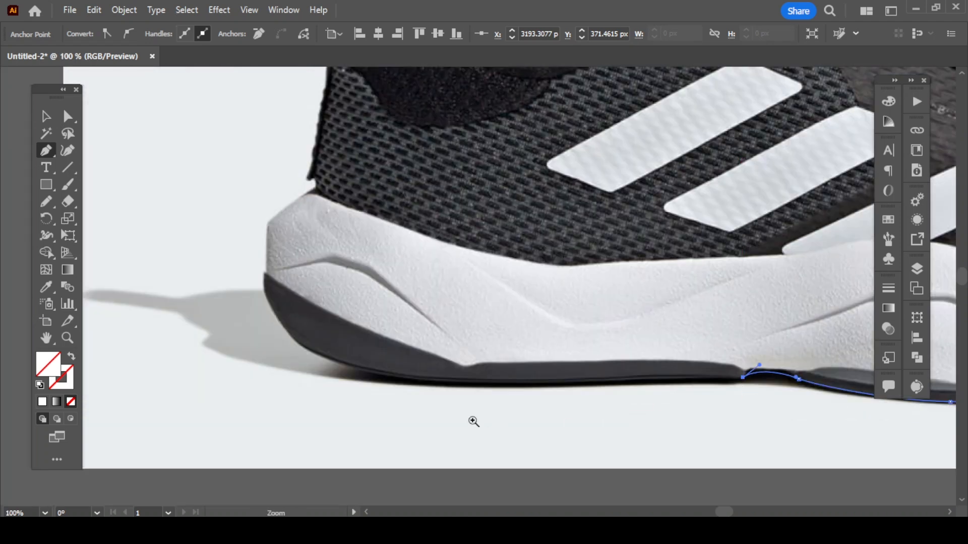
left_click_drag(469, 420, 400, 416)
scroll(412, 409, "up", 2, "alt")
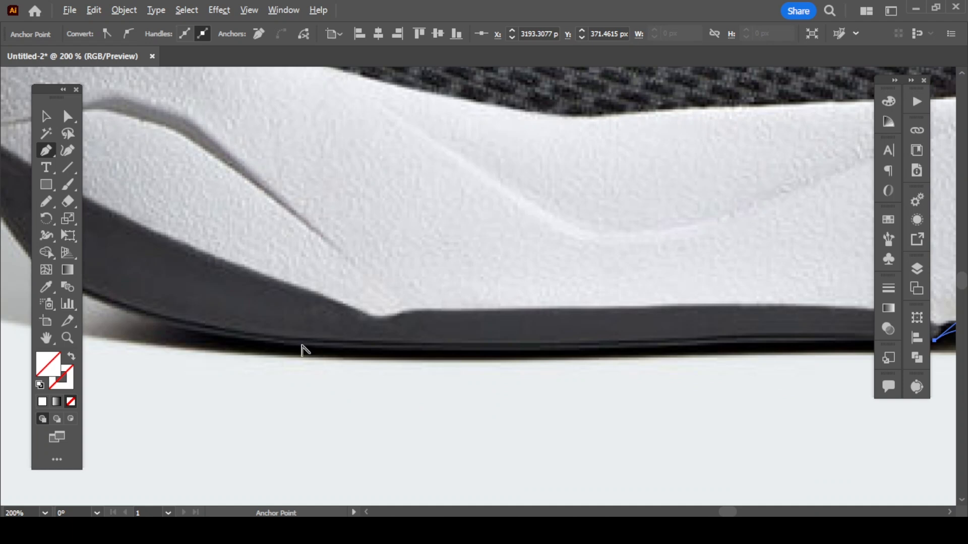
scroll(306, 348, "down", 1, "alt")
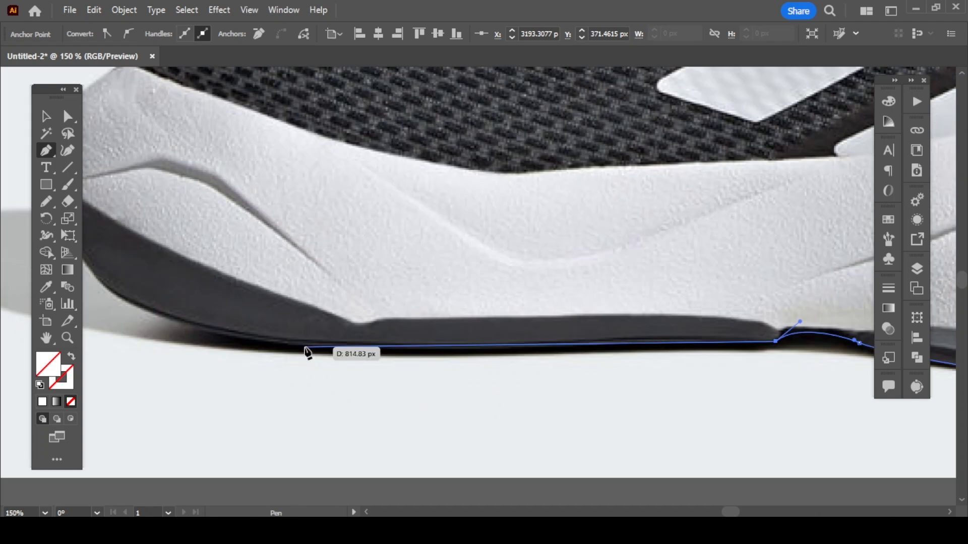
left_click(306, 349)
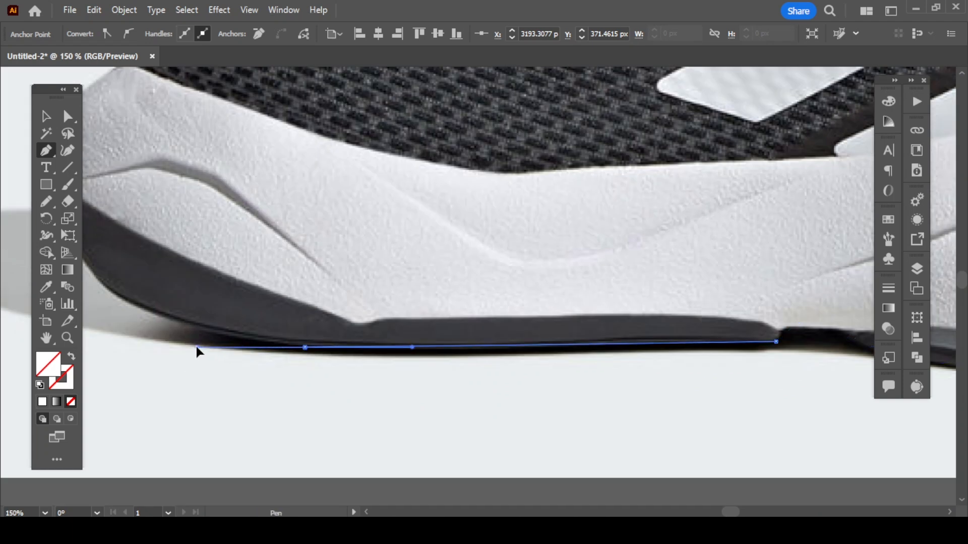
left_click_drag(186, 341, 186, 340)
Try to curve the path in one segment up to the outsole's rear tip, and undo that anchor point.
key("space")
left_click_drag(196, 304, 539, 356)
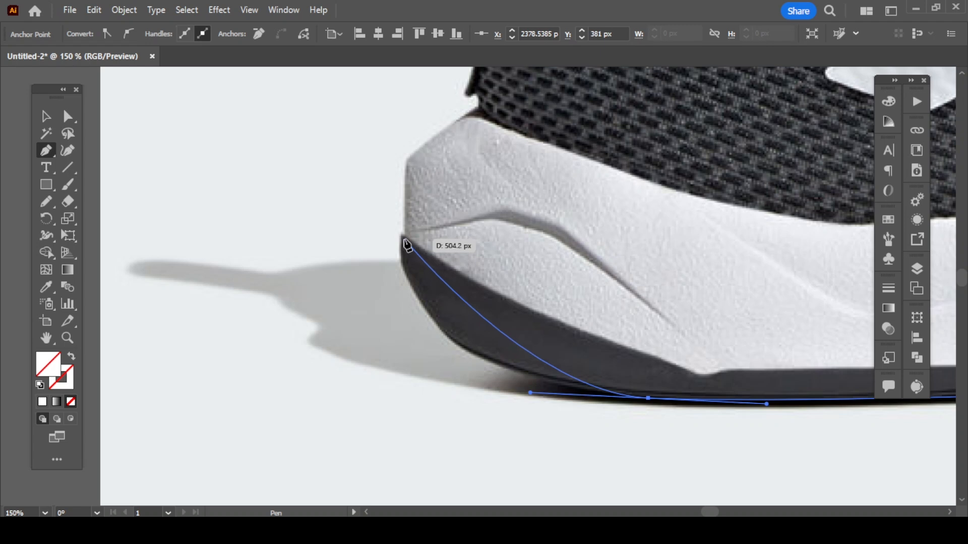
left_click_drag(403, 240, 394, 136)
key("ctrl+z")
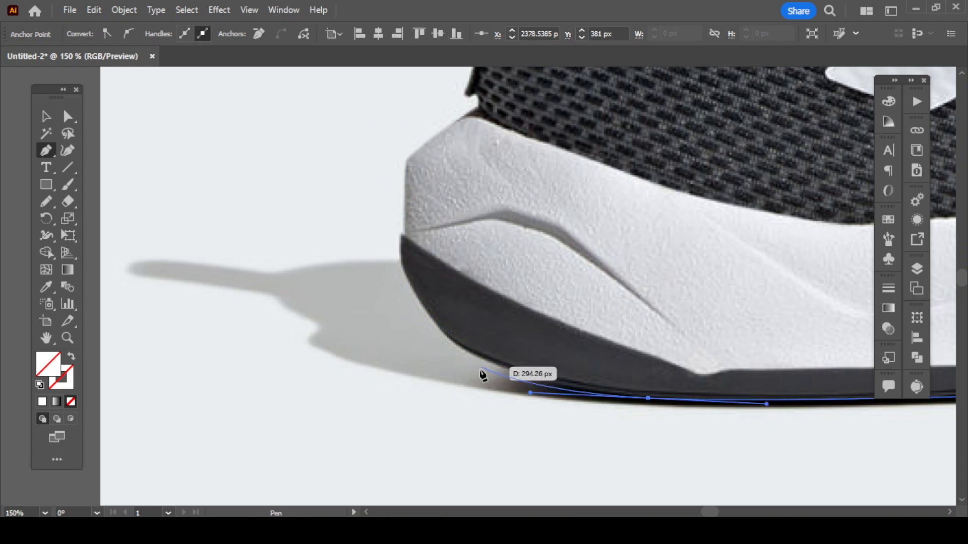
Curve the path around the lower rear of the heel outsole and up to its pointed rear tip, ending with a short corner segment.
scroll(484, 372, "up", 1)
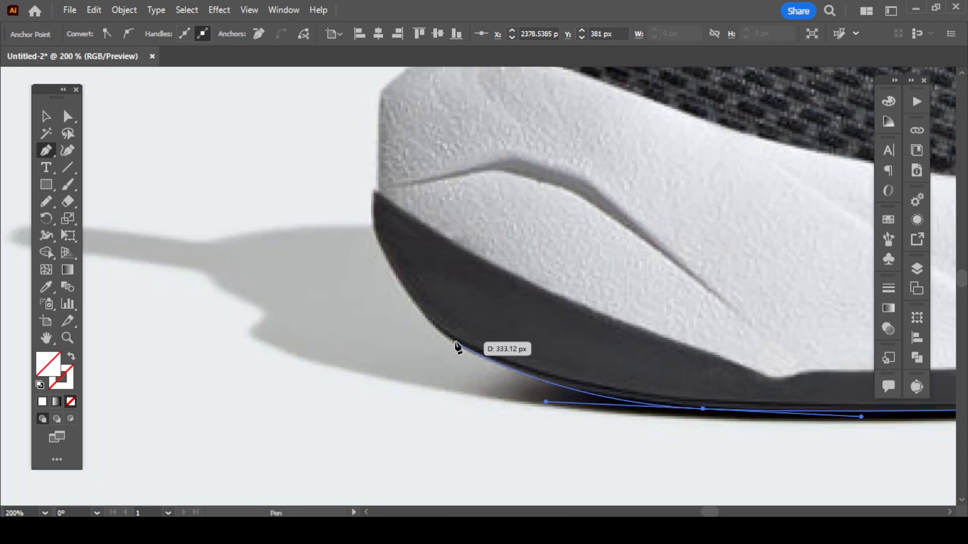
left_click(427, 319)
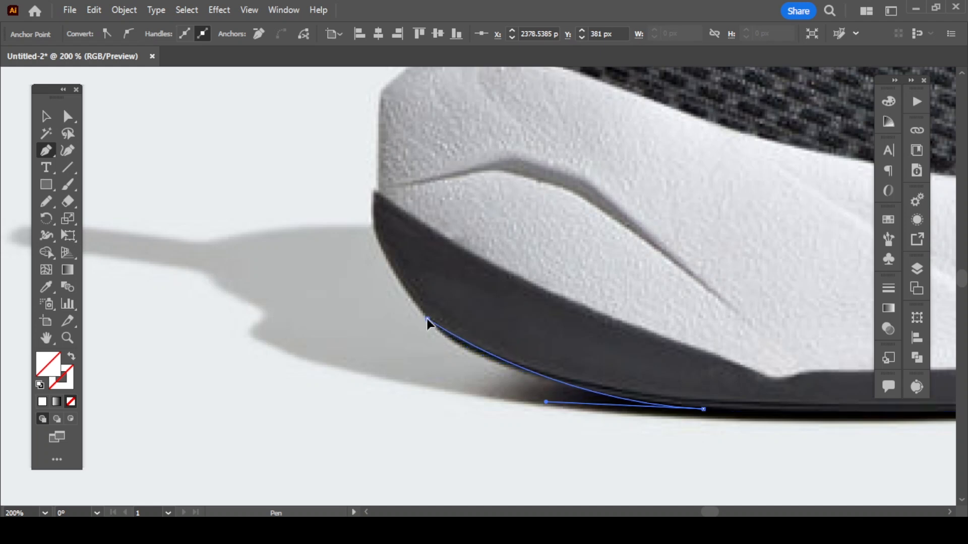
mouse_move(427, 318)
left_mouse_down()
mouse_move(401, 306)
mouse_move(416, 308)
left_mouse_up()
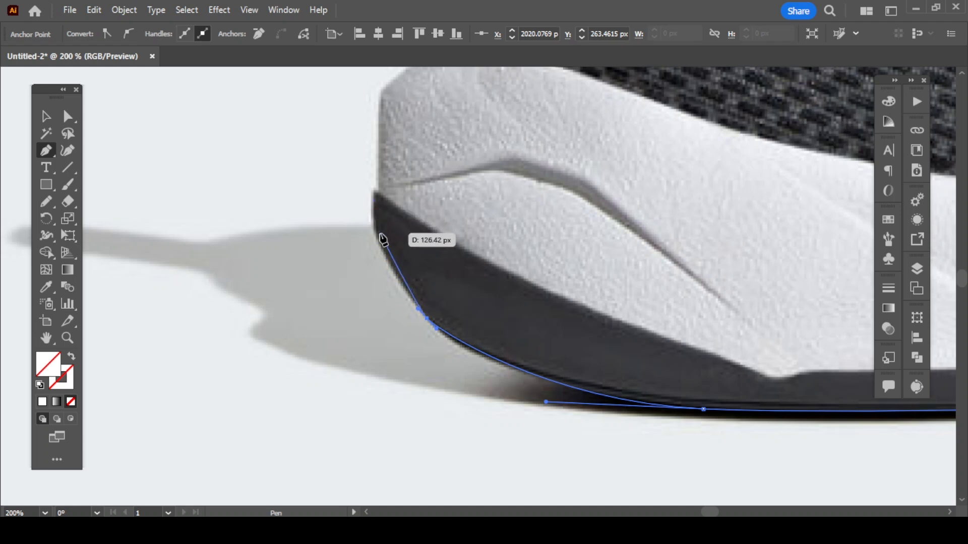
scroll(384, 242, "up", 2)
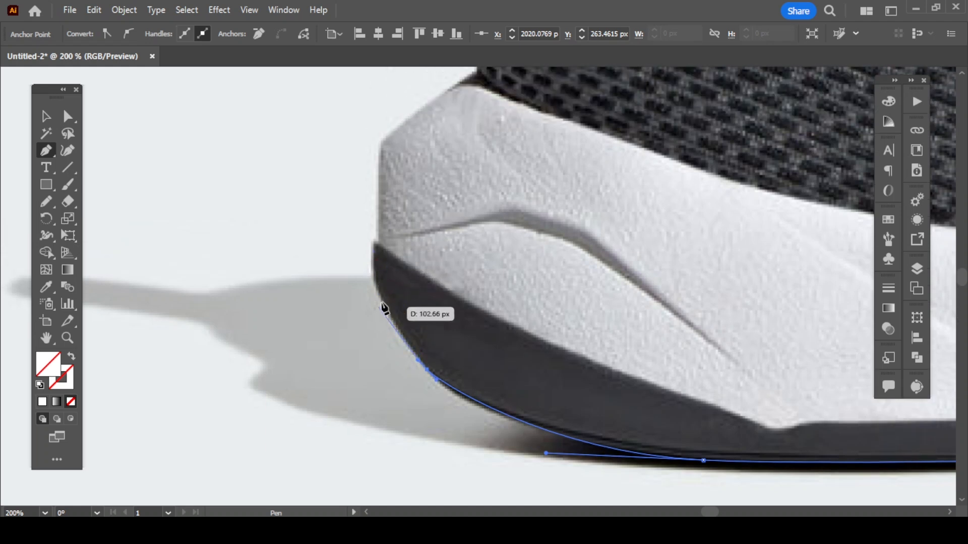
left_click(372, 276)
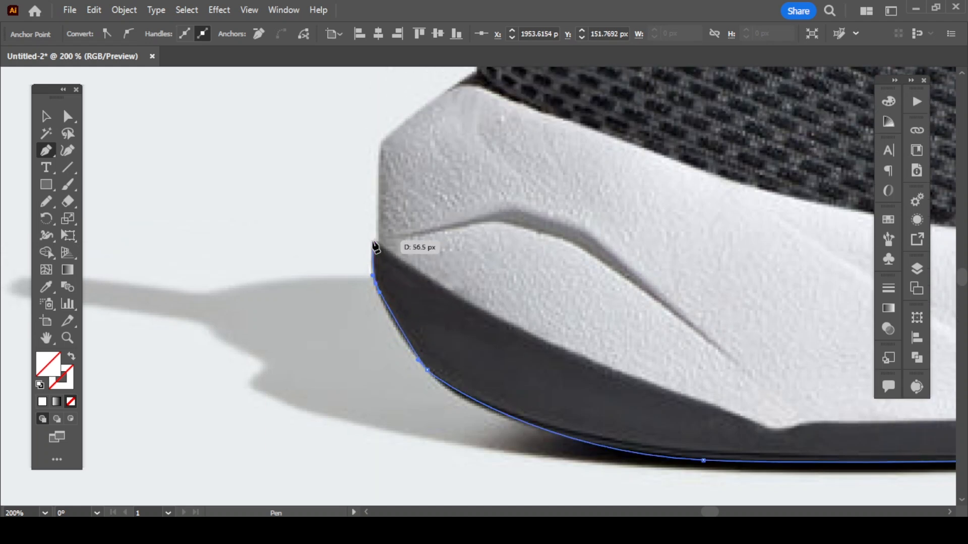
left_click(376, 248)
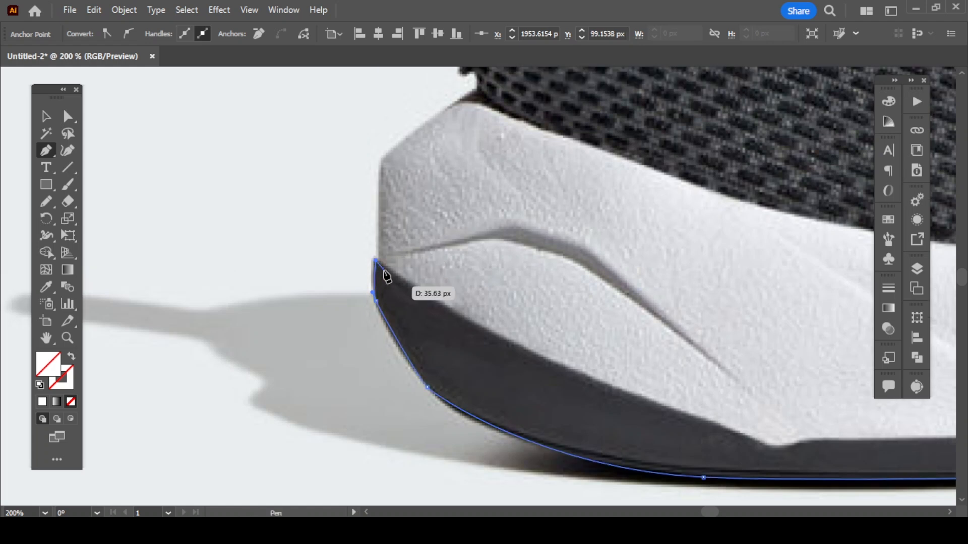
scroll(378, 322, "up", 4)
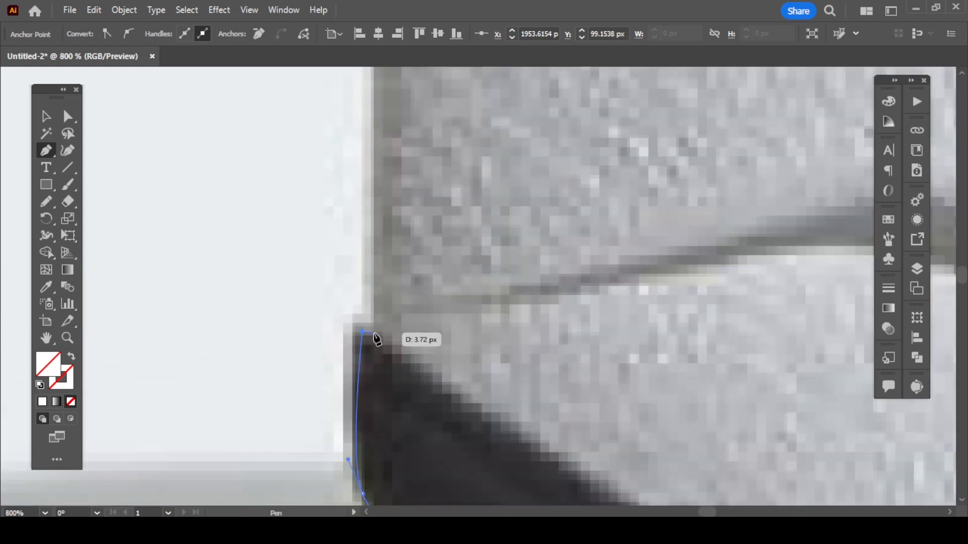
scroll(377, 340, "down", 4)
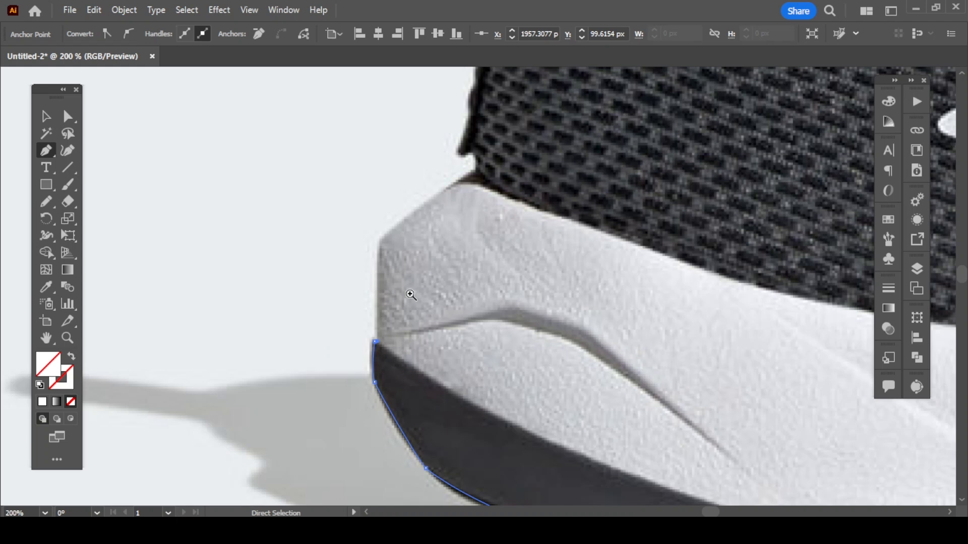
Run a straight segment up the rear edge of the white midsole and anchor it at the upper rear corner, redoing the first placement.
scroll(383, 320, "up", 2)
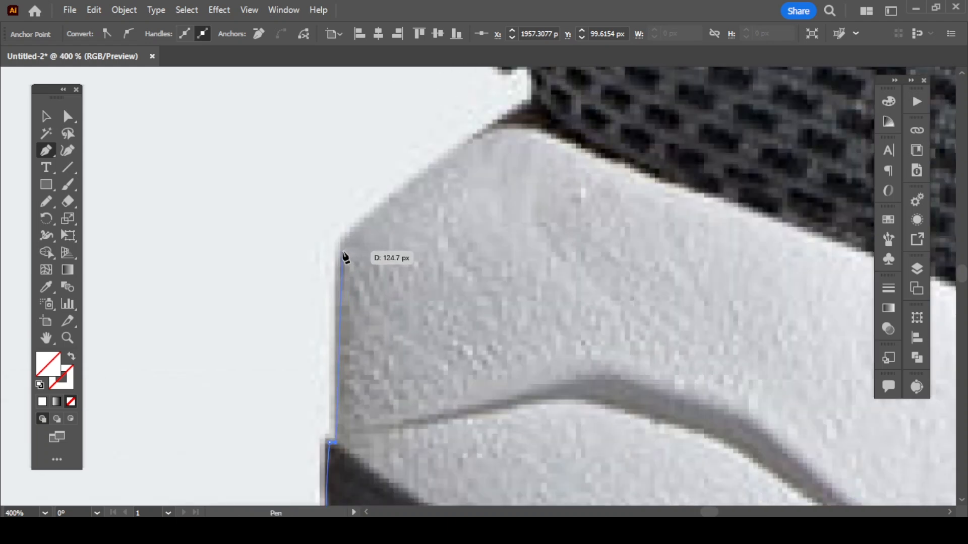
left_click(341, 251)
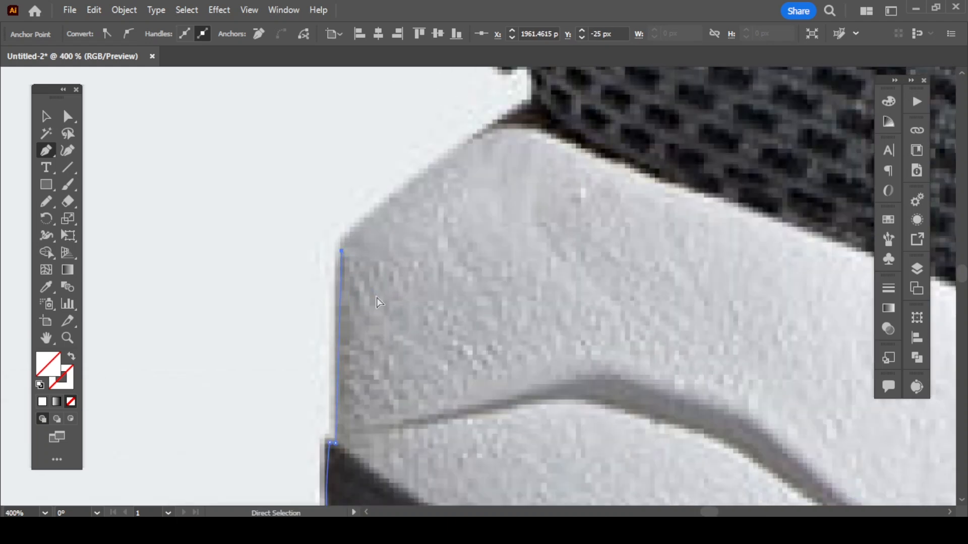
left_click_drag(470, 236, 403, 318)
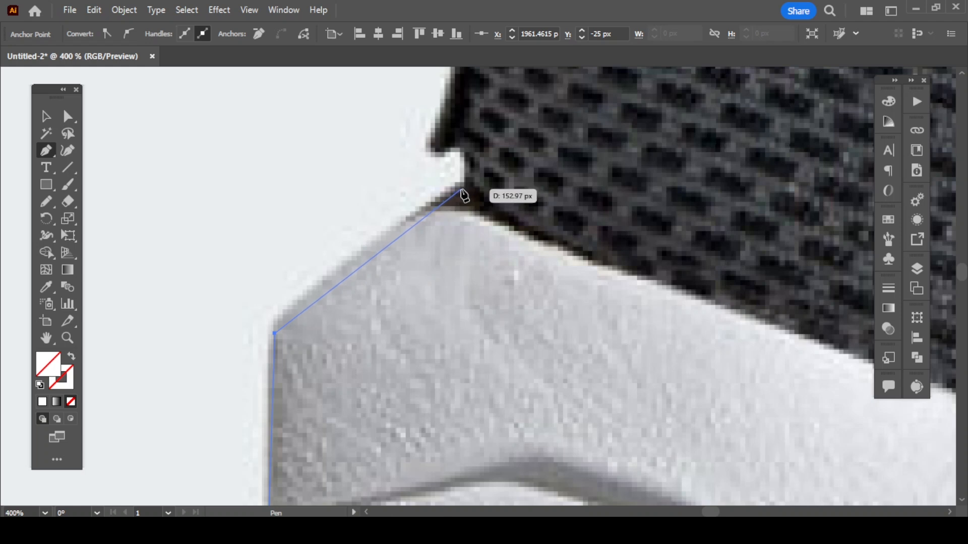
key("ctrl+z")
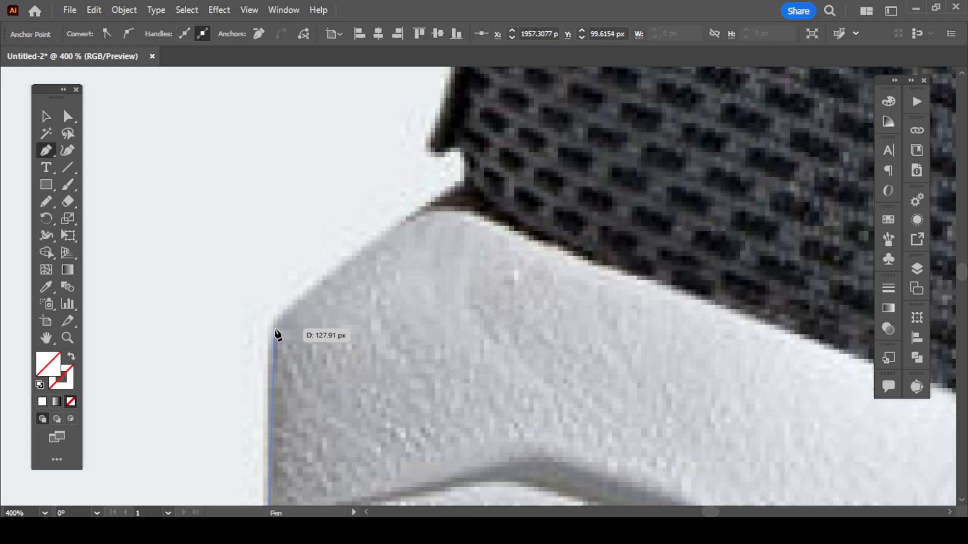
left_click(274, 330)
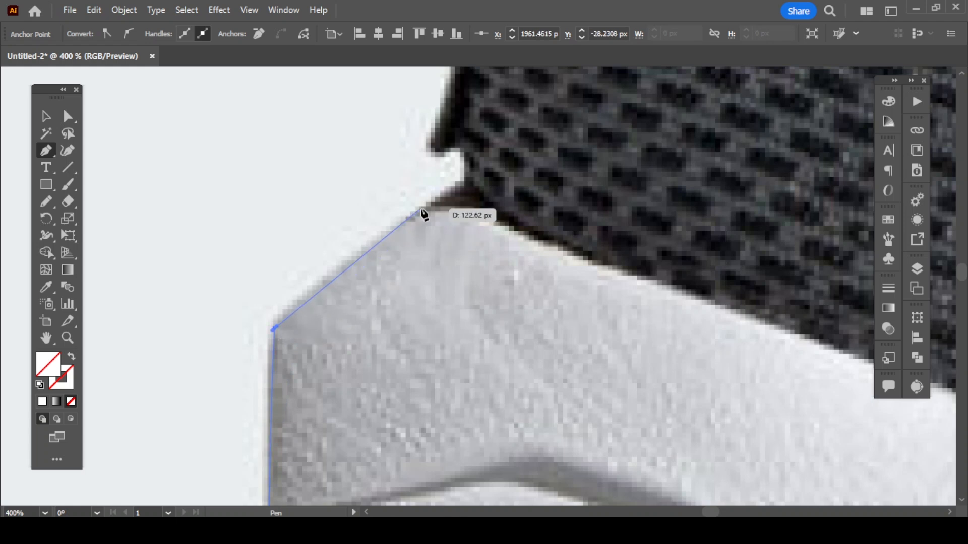
Extend the path along the slanted top of the midsole and around the small notch beneath the upper's heel edge.
left_click(463, 191)
left_click_drag(465, 191, 492, 182)
left_click(463, 190)
left_click(464, 148)
Curve the path from the notch up to the first bump of the mesh heel edge and remove the new anchor's outgoing handle.
scroll(436, 160, "down", 4)
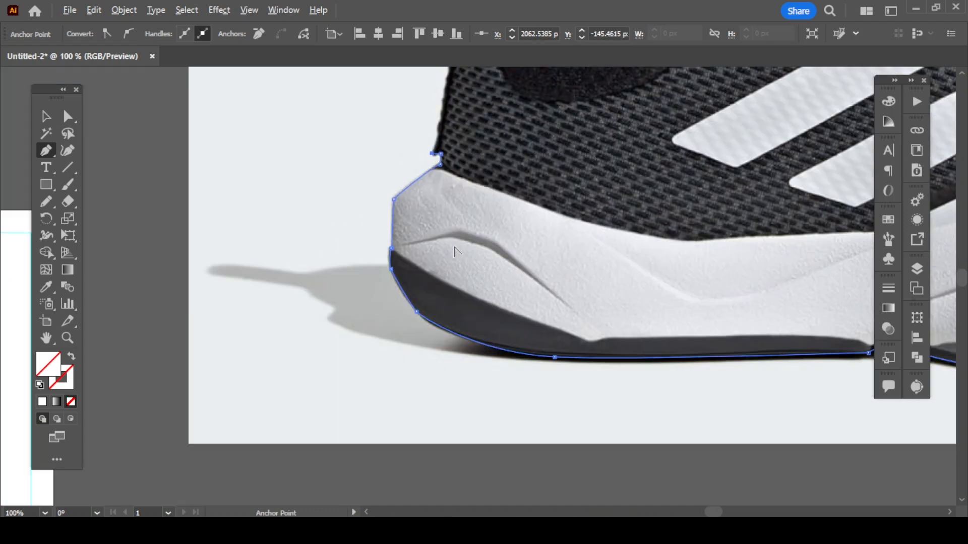
left_click_drag(419, 158, 398, 388)
scroll(440, 376, "up", 1)
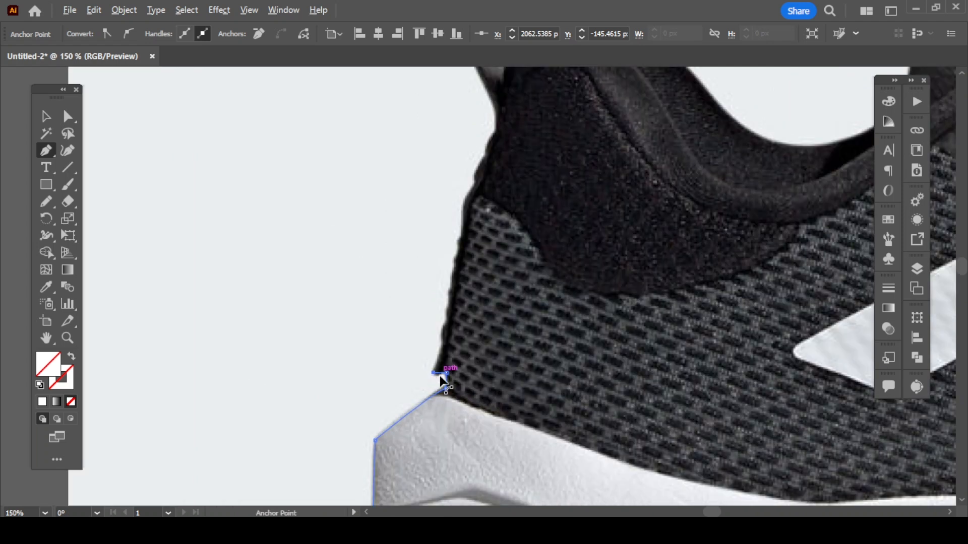
scroll(440, 373, "up", 4)
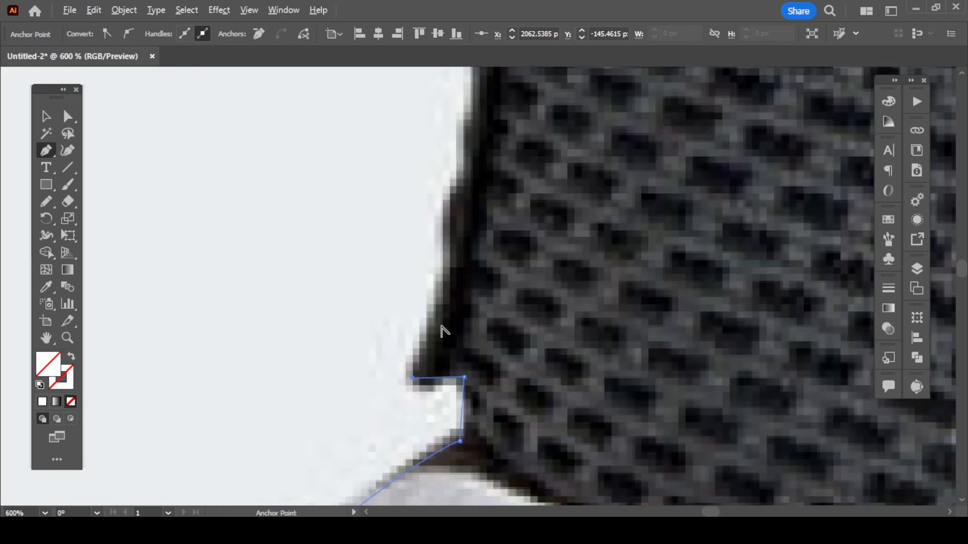
left_click_drag(453, 213, 432, 174)
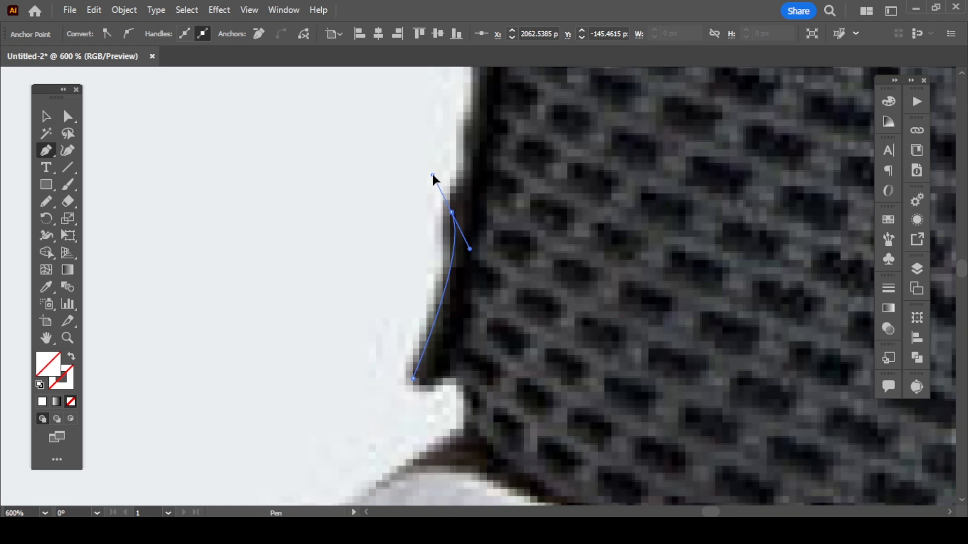
left_click(452, 211)
scroll(484, 234, "down", 2)
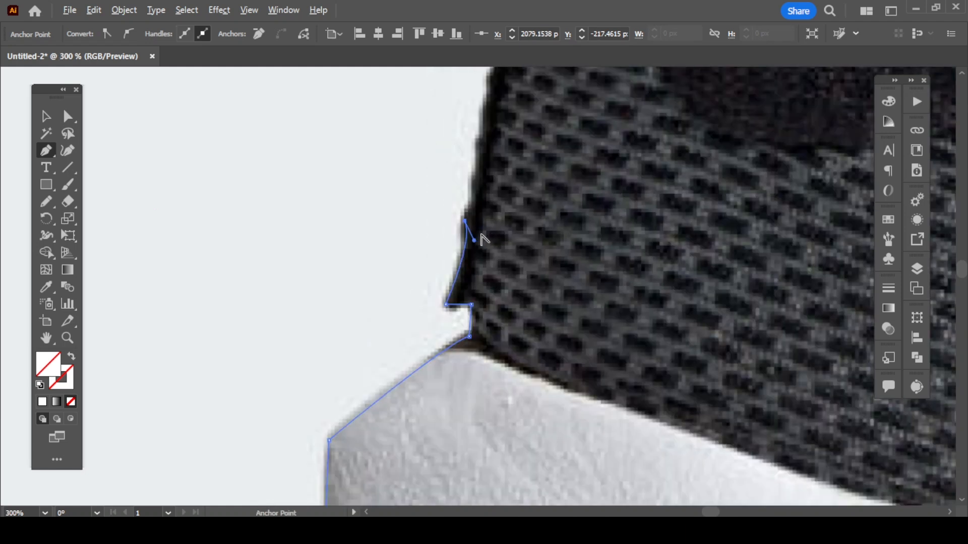
Follow the bumpy lower part of the mesh heel edge with short, closely spaced segments.
left_click_drag(475, 202, 474, 194)
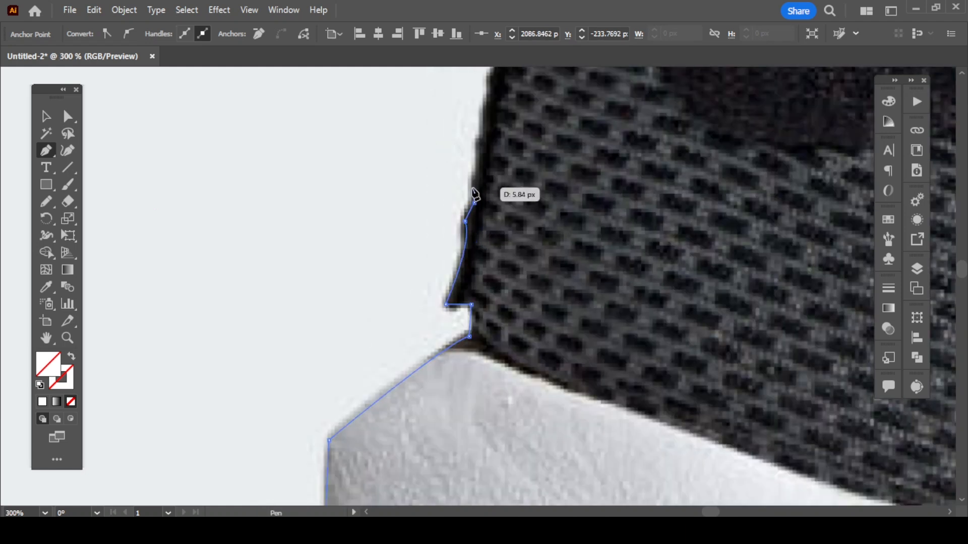
left_click_drag(475, 180, 479, 175)
left_click(478, 169)
left_click(477, 156)
left_click(478, 145)
left_click(483, 142)
Continue the path up the middle of the mesh heel edge, tracing the stepped contour with short segments between closely spaced anchor points.
scroll(503, 186, "up", 4)
scroll(484, 258, "up", 1)
left_click_drag(483, 225, 448, 248)
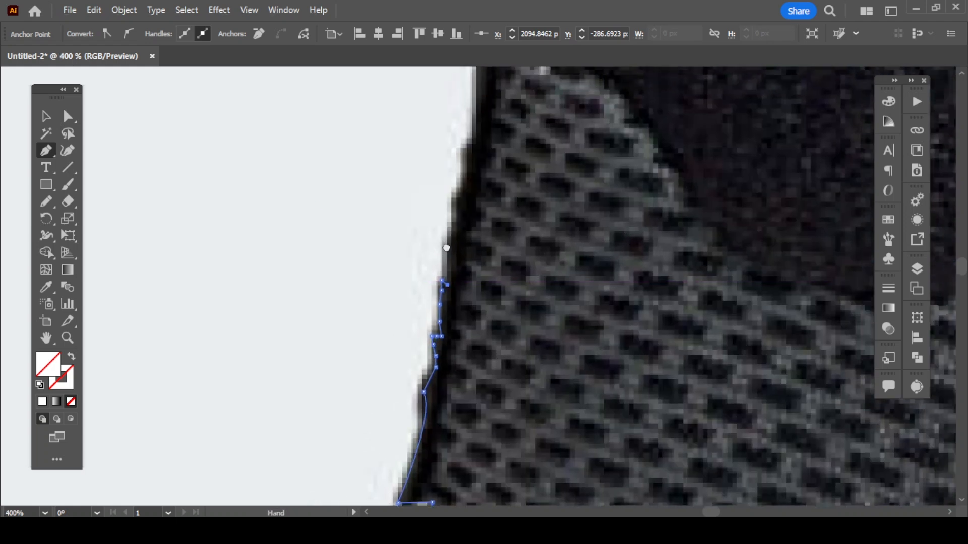
scroll(445, 282, "up", 1)
left_click(450, 246)
left_click(452, 227)
left_click(454, 211)
left_click(467, 211)
left_click(469, 198)
left_click(461, 185)
left_click(458, 165)
left_click(458, 160)
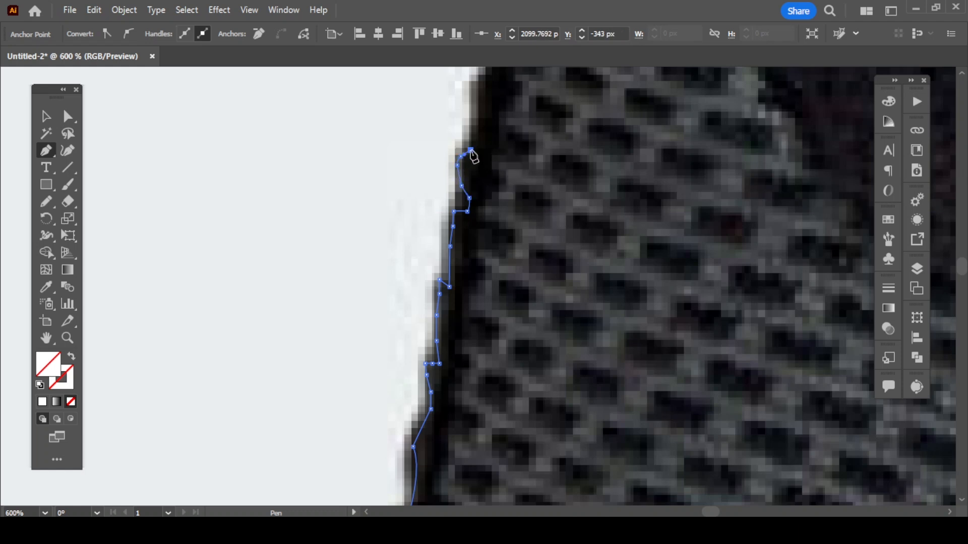
Trace the next small bump of the heel edge, stopping just below the straight stretch near the top of the mesh panel.
scroll(470, 151, "up", 5)
left_click(475, 283)
left_click(481, 272)
left_click(480, 260)
left_click(479, 242)
left_click(487, 230)
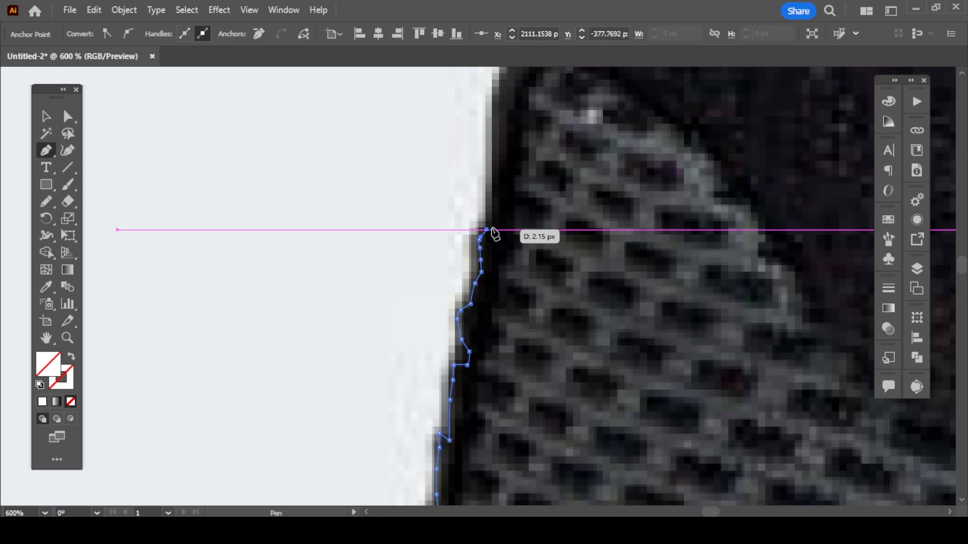
Trace the straight stretch beside the top of the mesh panel and around the bend onto the black heel collar.
scroll(488, 231, "up", 3)
scroll(488, 322, "down", 4)
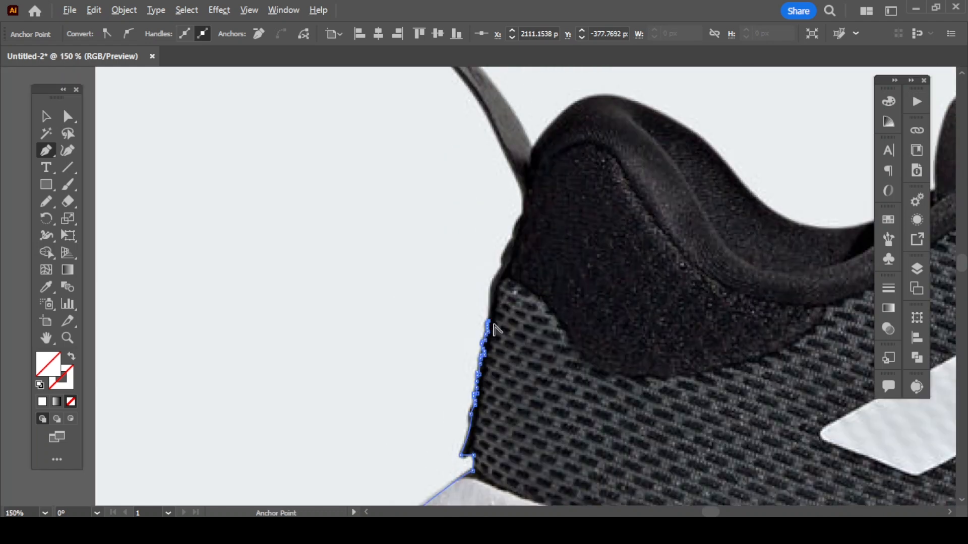
scroll(496, 330, "up", 3)
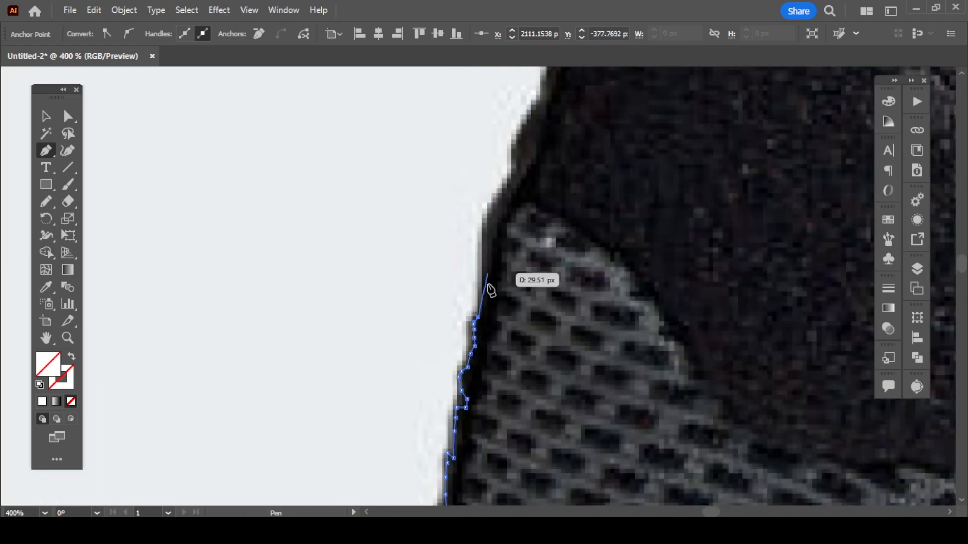
left_click(483, 311)
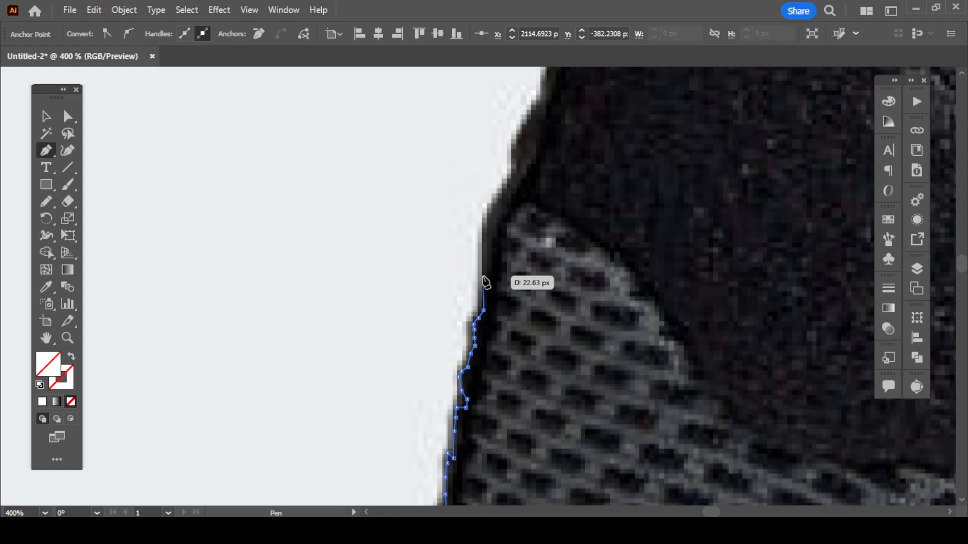
left_click(482, 229)
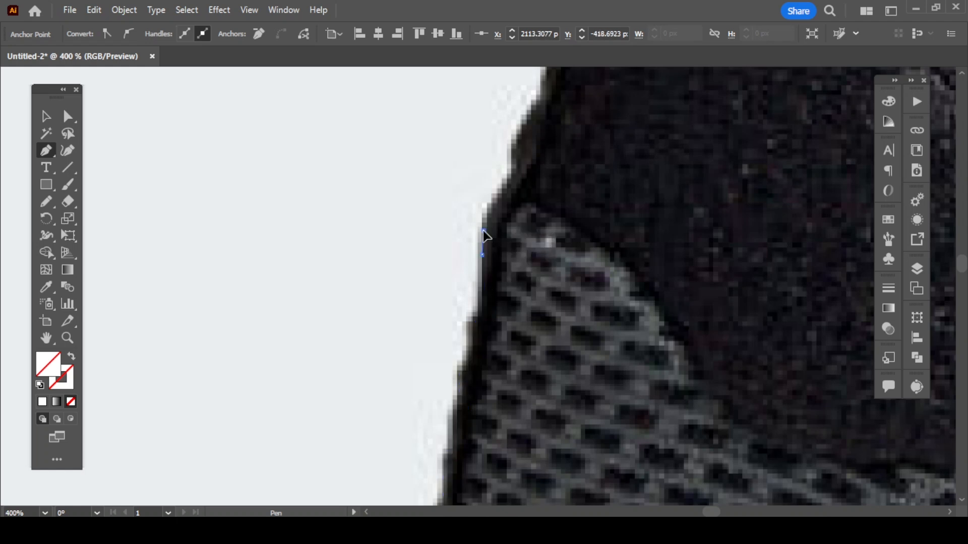
left_click(488, 214)
left_click(501, 202)
left_click(510, 187)
Outline the bulging rear edge of the black heel collar with closely spaced anchor points, undoing the last one.
scroll(540, 257, "up", 3)
left_click(518, 304)
left_click(517, 285)
left_click(521, 276)
left_click(525, 269)
left_click(529, 263)
left_click(533, 259)
left_click(538, 255)
left_click(541, 245)
left_click(543, 239)
left_click(546, 226)
left_click(545, 215)
left_click(544, 204)
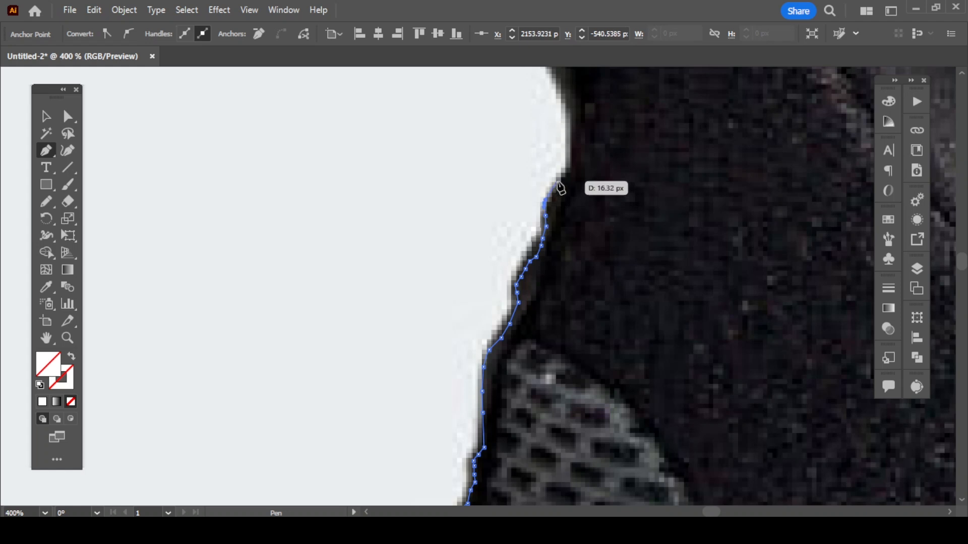
key("ctrl+z")
Continue the path over the last bumps of the collar's rear edge to the start of the concave bend below the pull tab.
scroll(544, 219, "up", 5)
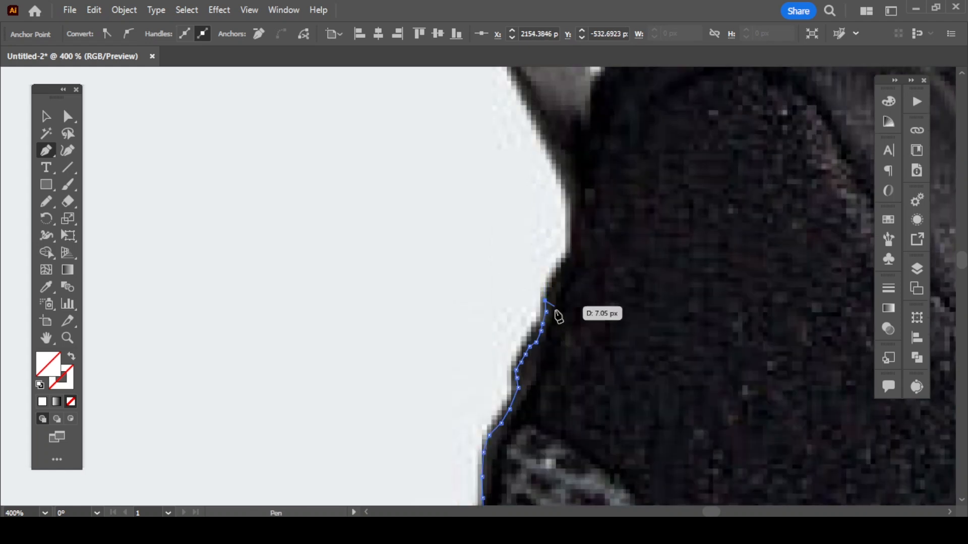
scroll(559, 316, "up", 2)
left_click(548, 261)
left_click(564, 245)
left_click(570, 228)
left_click(577, 215)
left_click(582, 202)
Trace the concave bend at the back of the collar up to the base of the heel pull tab.
scroll(583, 207, "up", 4)
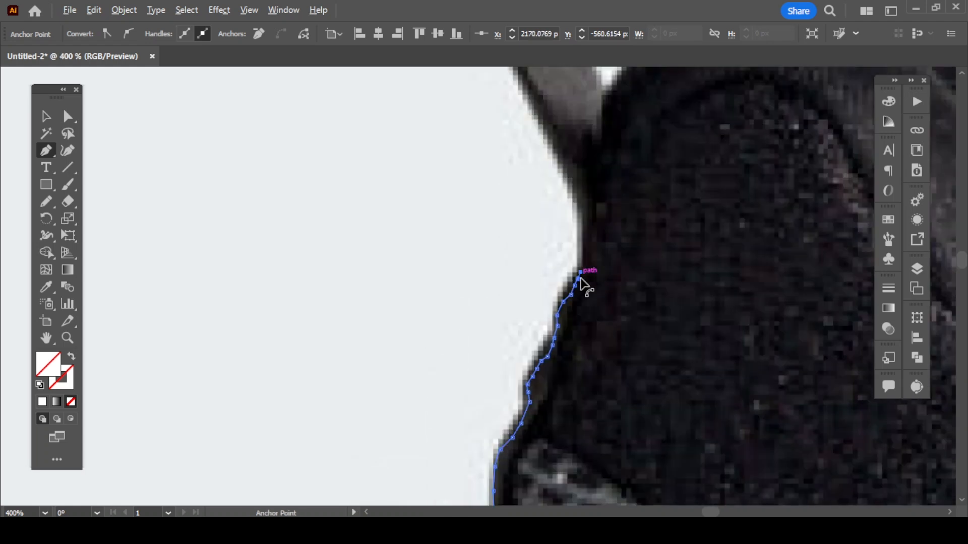
scroll(581, 276, "down", 4)
left_click_drag(583, 312, 551, 334)
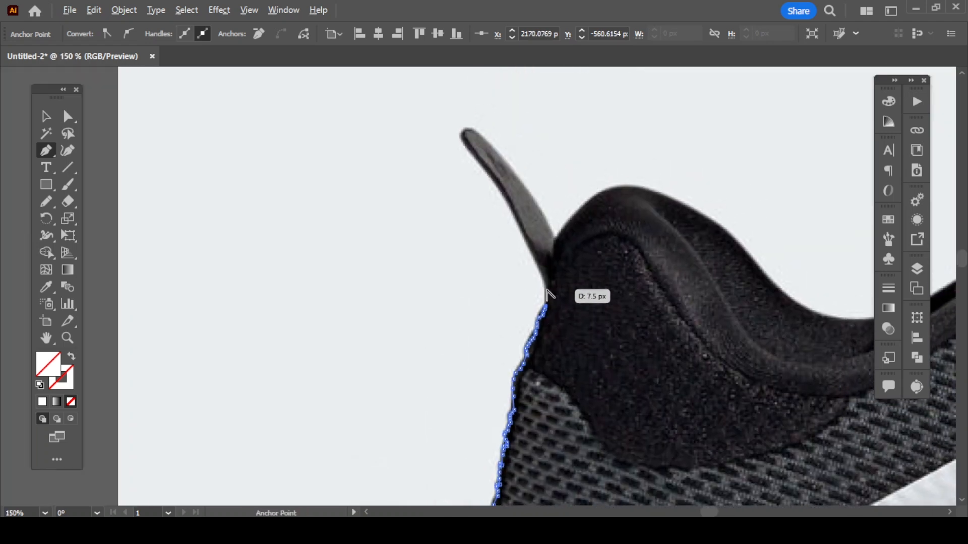
scroll(547, 290, "up", 3)
left_click(550, 311)
left_click(544, 276)
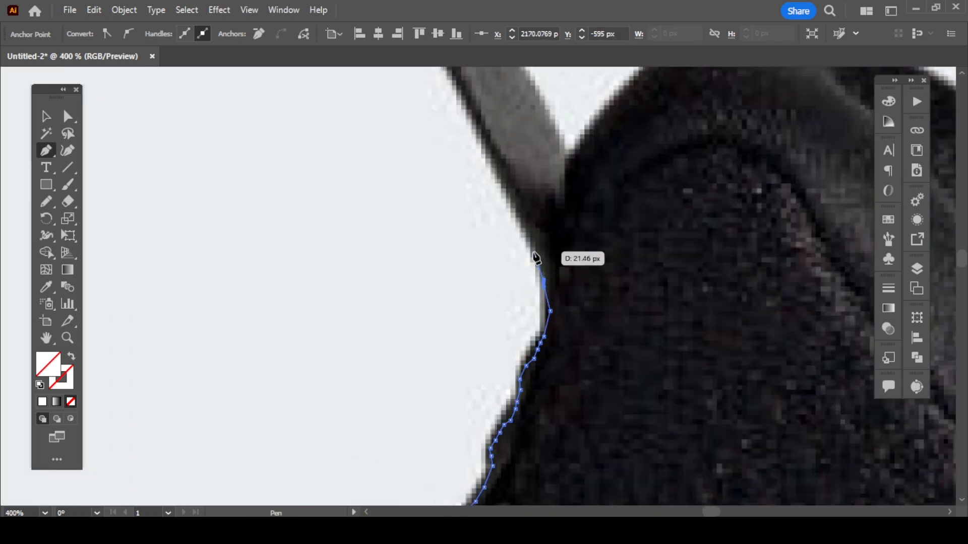
scroll(535, 258, "up", 4)
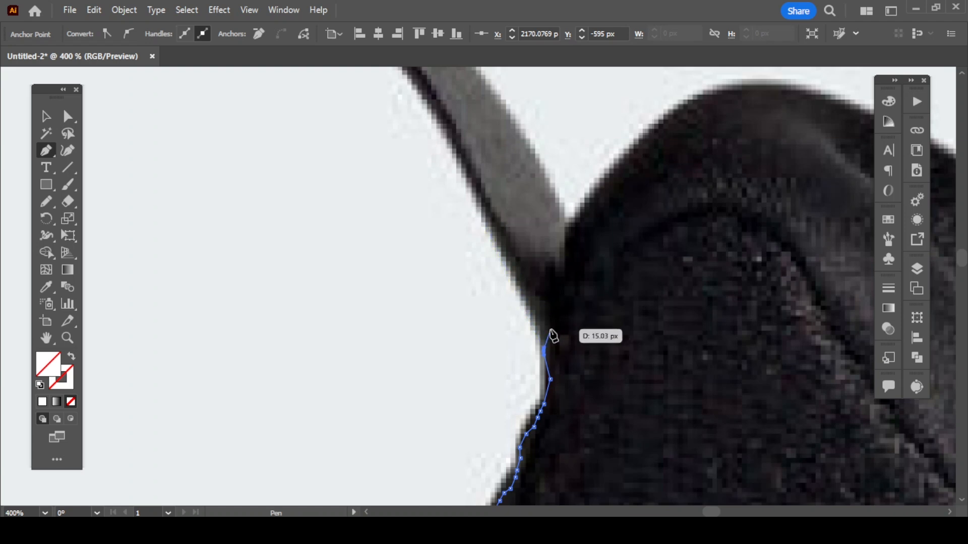
left_click(550, 323)
left_click(550, 328)
Trace the outer edge of the heel pull tab and curve the path around its rounded tip.
scroll(549, 326, "up", 8)
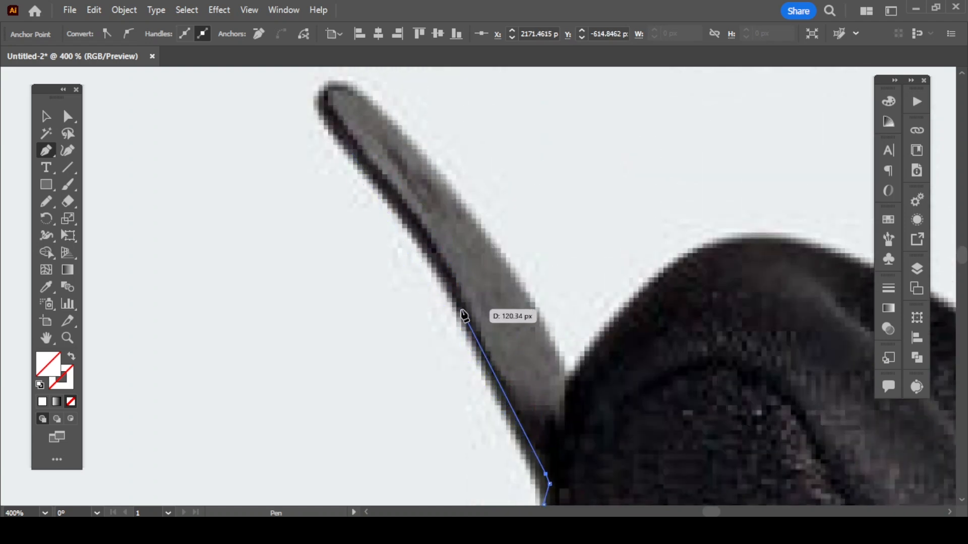
left_click(463, 311)
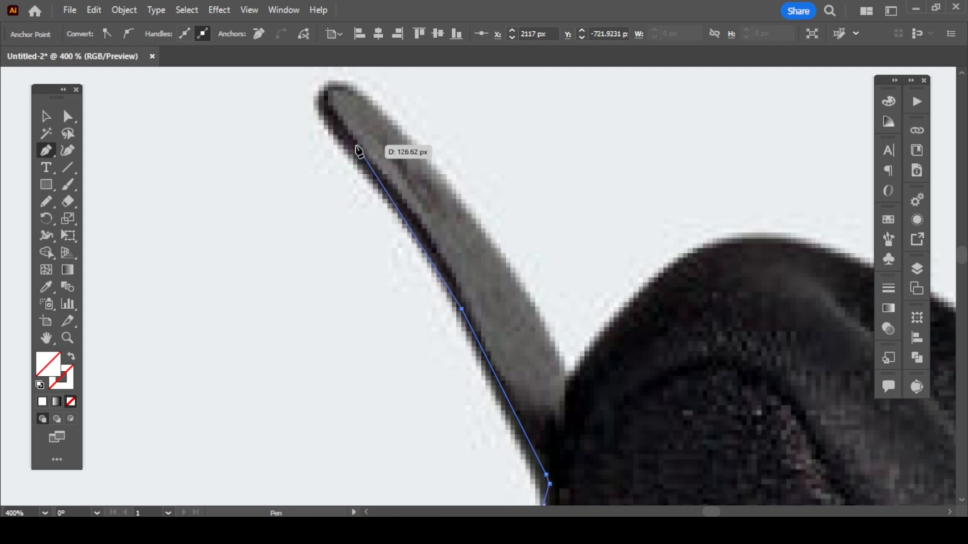
scroll(353, 145, "up", 1)
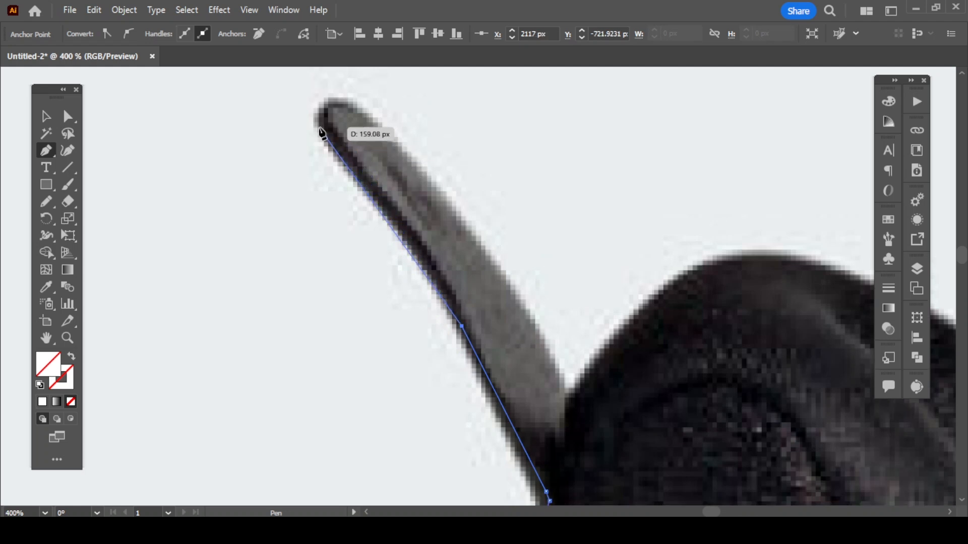
left_click(323, 132)
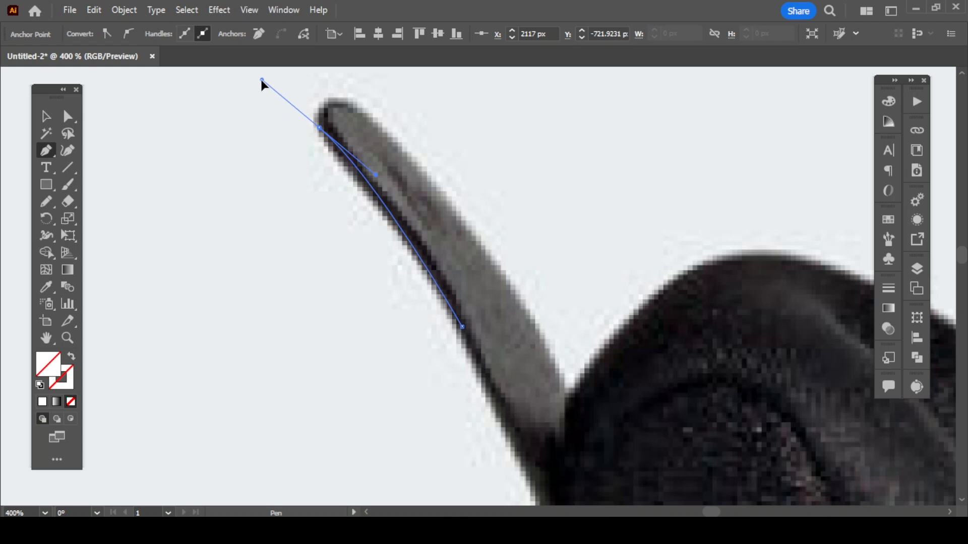
left_click_drag(321, 130, 398, 143)
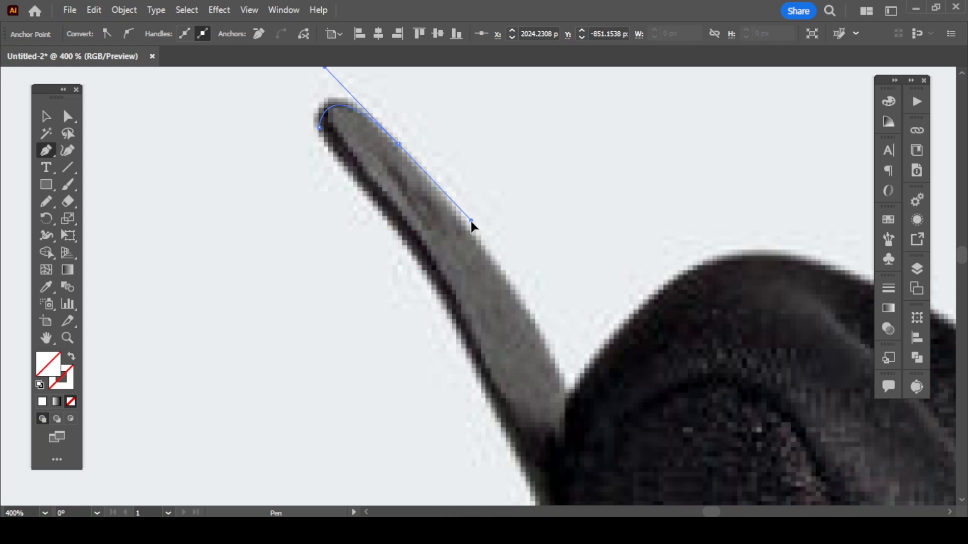
left_click_drag(472, 225, 474, 227)
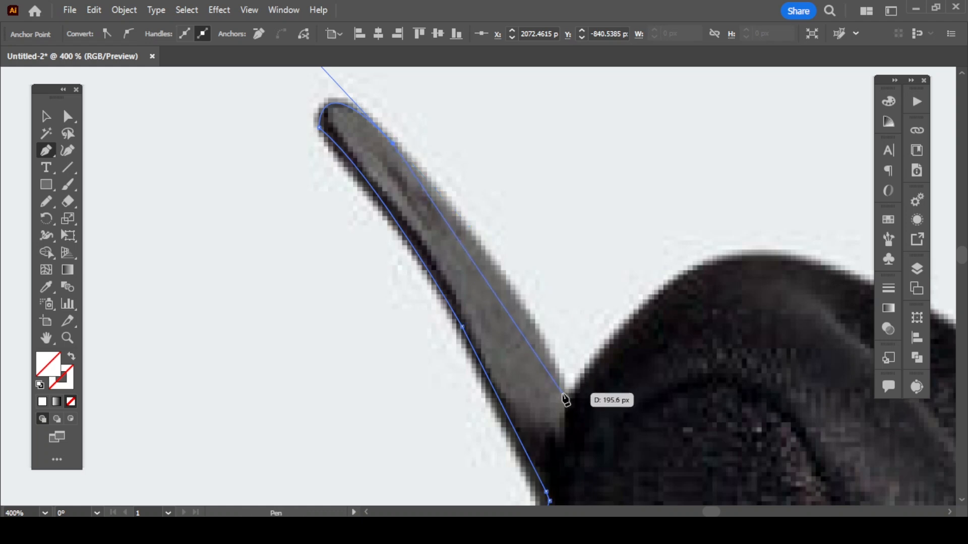
Trace the inner edge of the pull tab down to where it meets the collar, ending in a corner.
left_click_drag(563, 396, 574, 430)
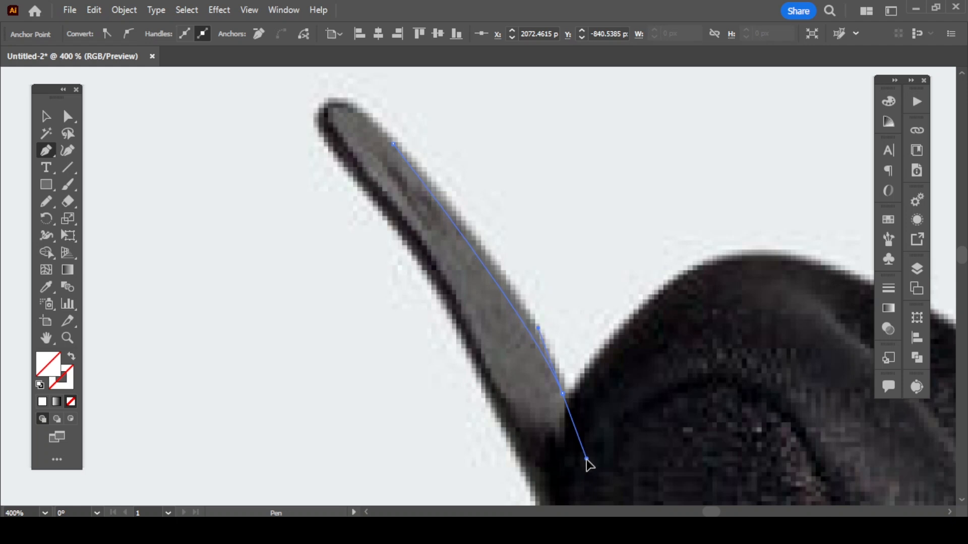
left_click_drag(587, 467, 587, 467)
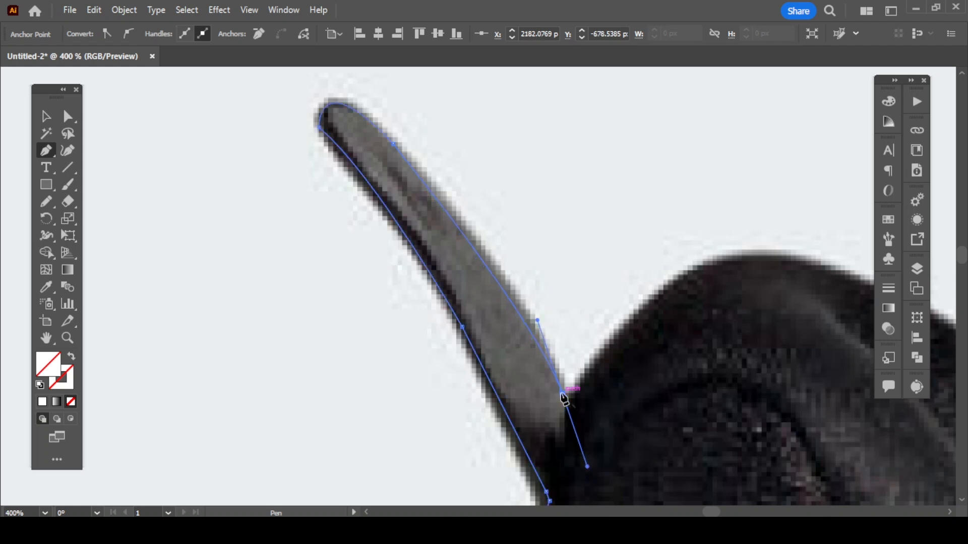
scroll(570, 414, "down", 1)
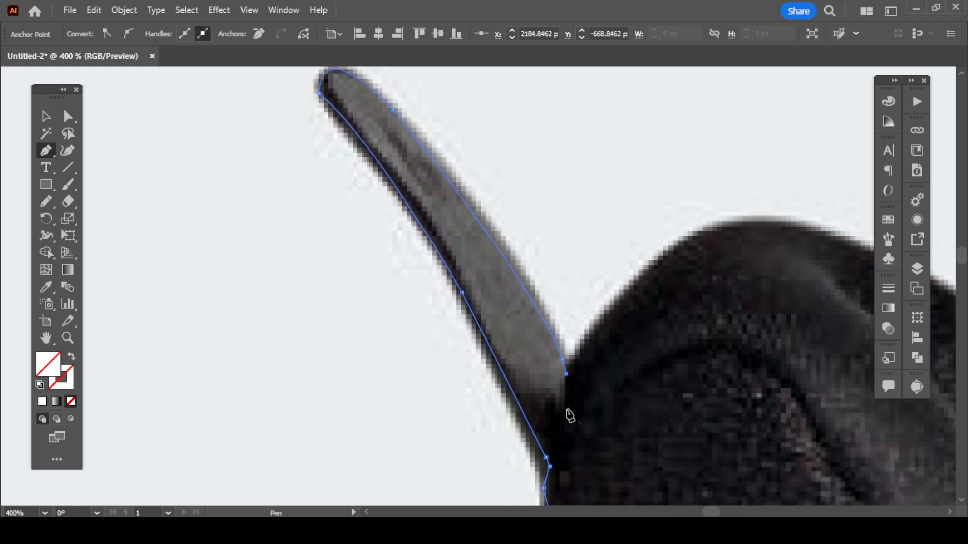
Curve the path over the rounded hump of the heel collar and partway down its front slope.
scroll(569, 414, "down", 3)
scroll(471, 402, "up", 3)
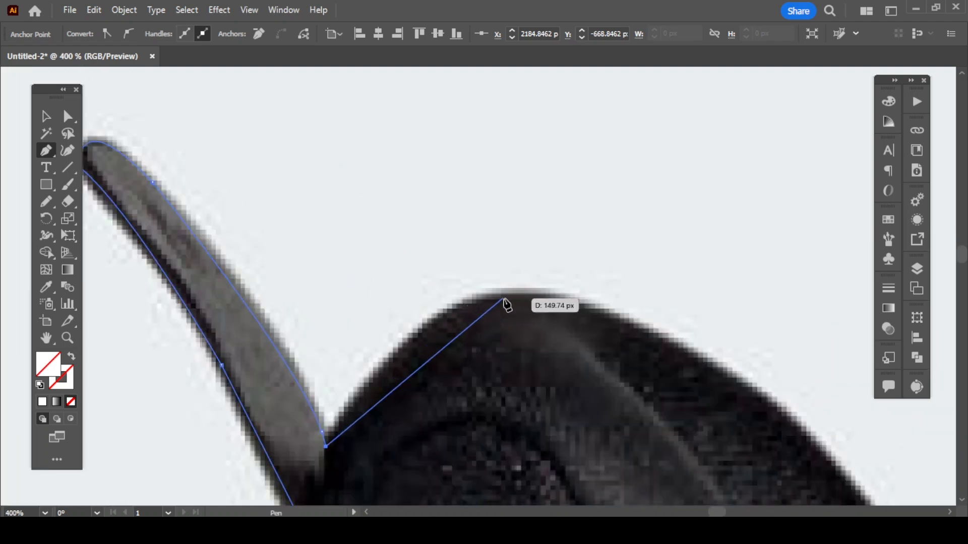
left_click_drag(512, 298, 605, 297)
left_click_drag(704, 426, 370, 259)
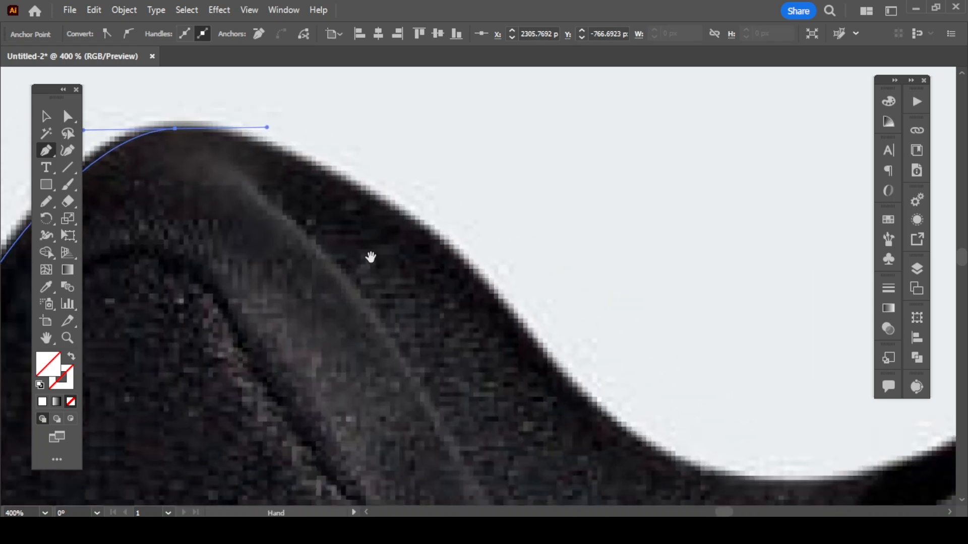
scroll(380, 288, "down", 1)
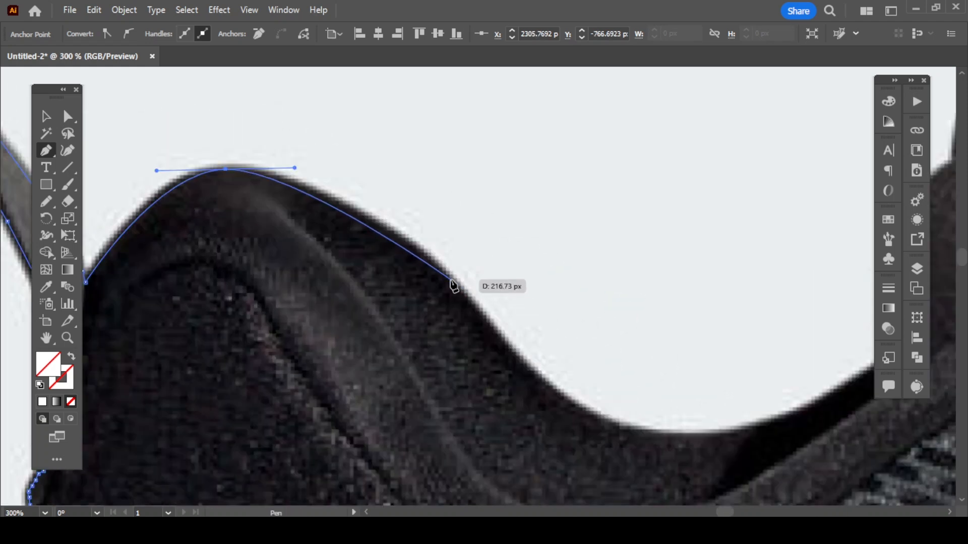
left_click_drag(449, 279, 452, 287)
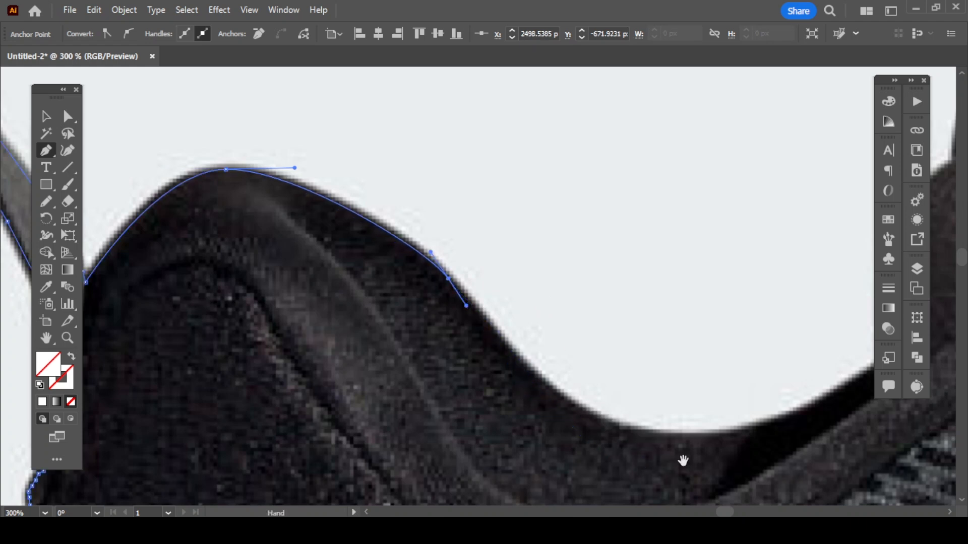
Trace the dip of the collar opening and up to the base of the tongue, ending in a corner.
left_click_drag(683, 460, 424, 413)
left_click_drag(505, 393, 656, 345)
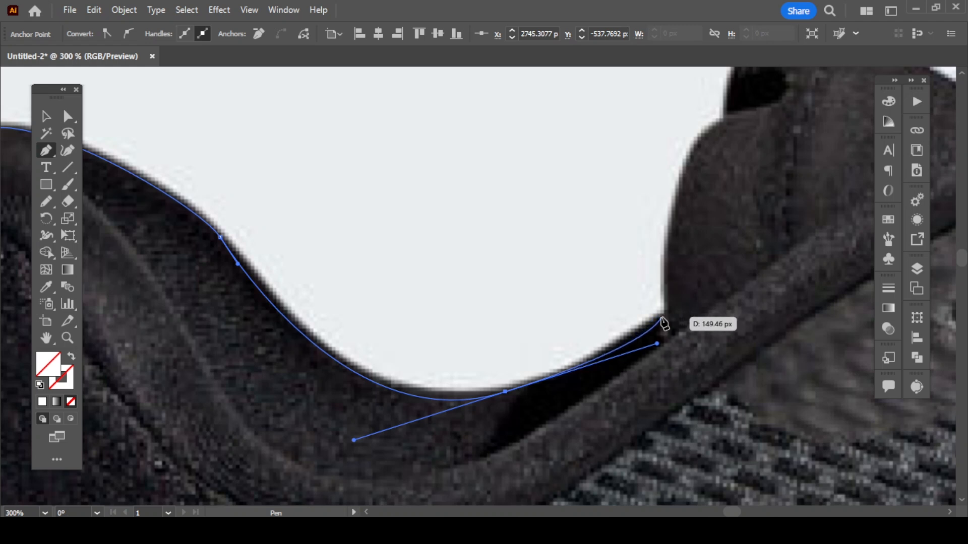
left_click(662, 318)
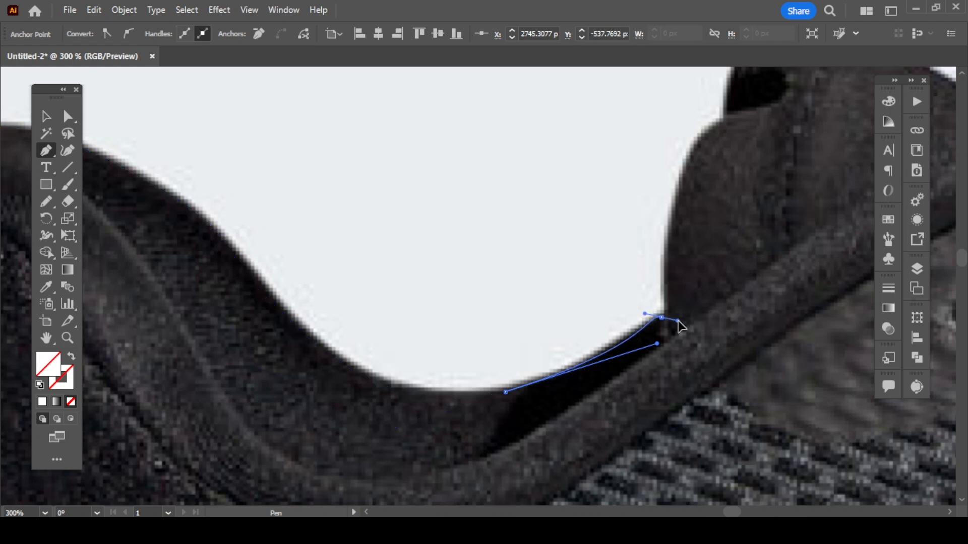
left_click_drag(694, 317, 695, 316)
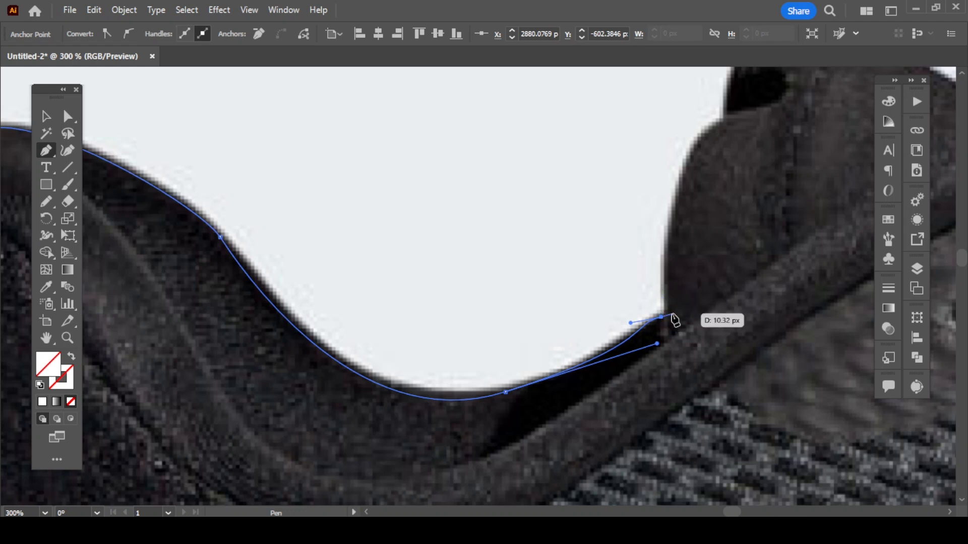
left_click(668, 317)
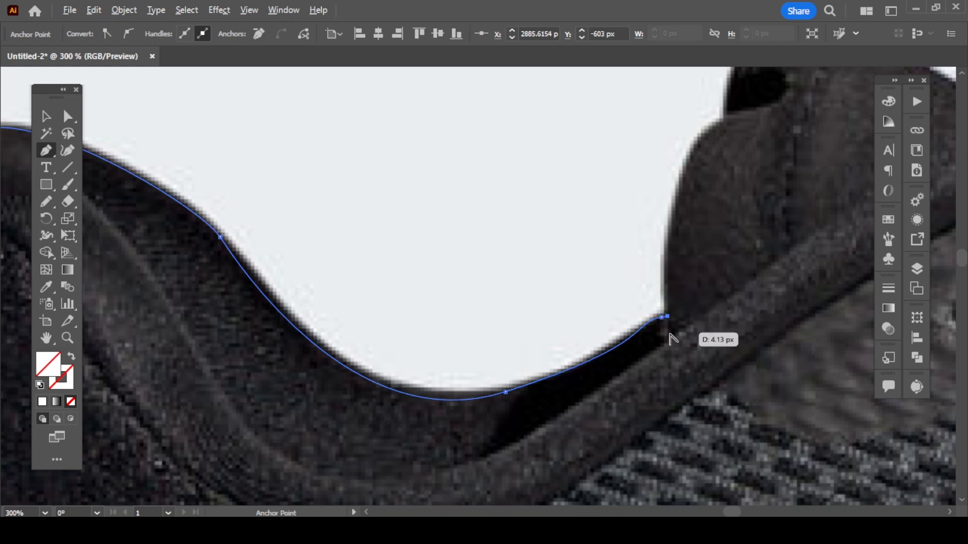
Trace the curved lower rear edge of the tongue up to the notch below the dark opening.
scroll(667, 335, "down", 2)
left_click_drag(689, 331, 495, 394)
scroll(491, 325, "up", 2)
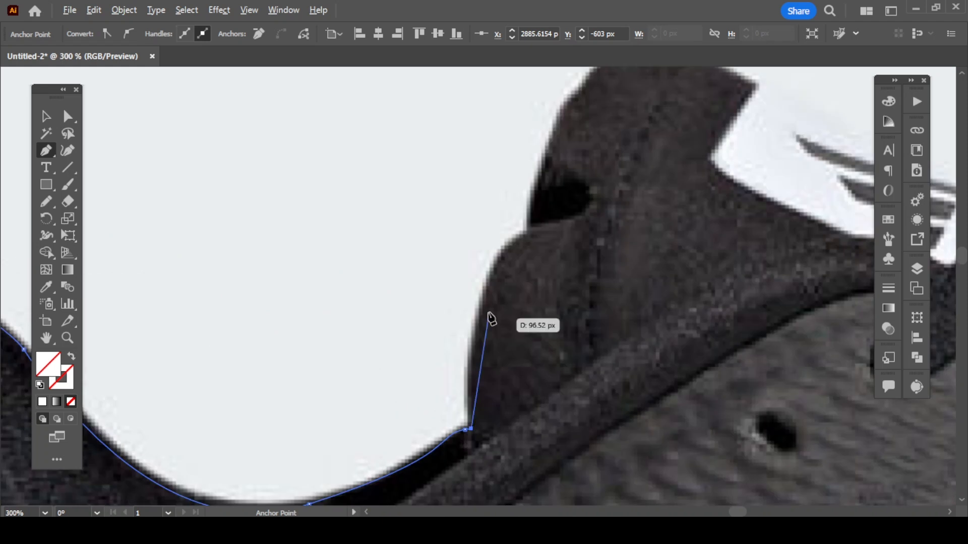
left_click_drag(513, 246, 558, 203)
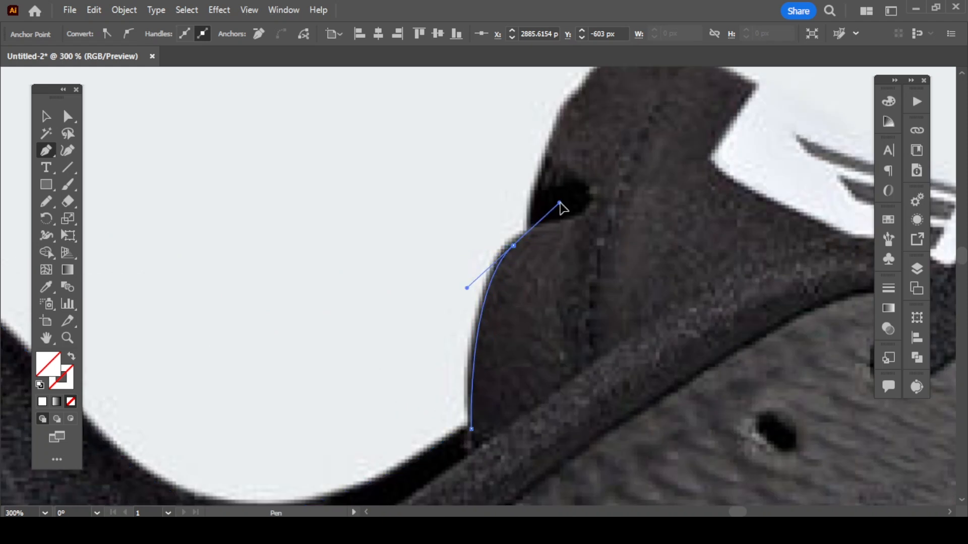
left_click_drag(557, 307, 479, 393)
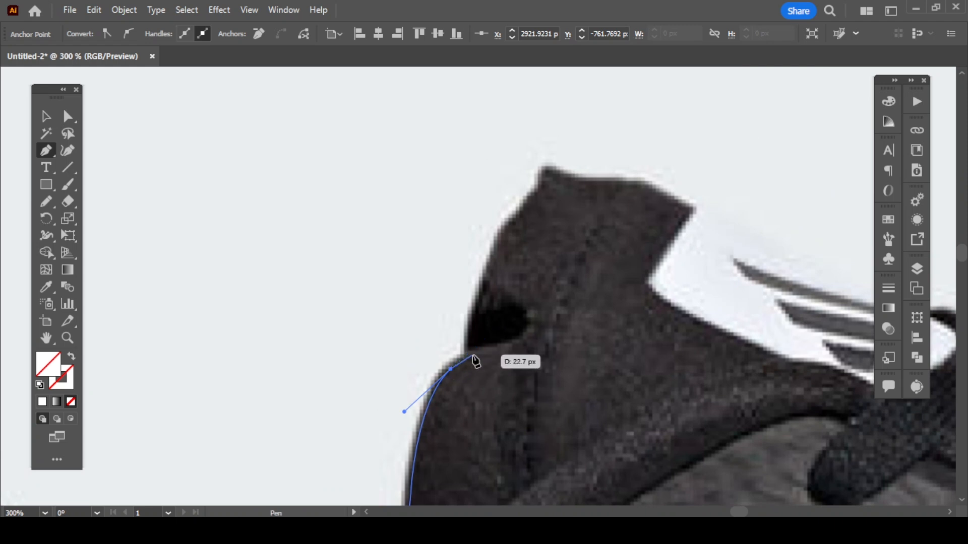
left_click(469, 354)
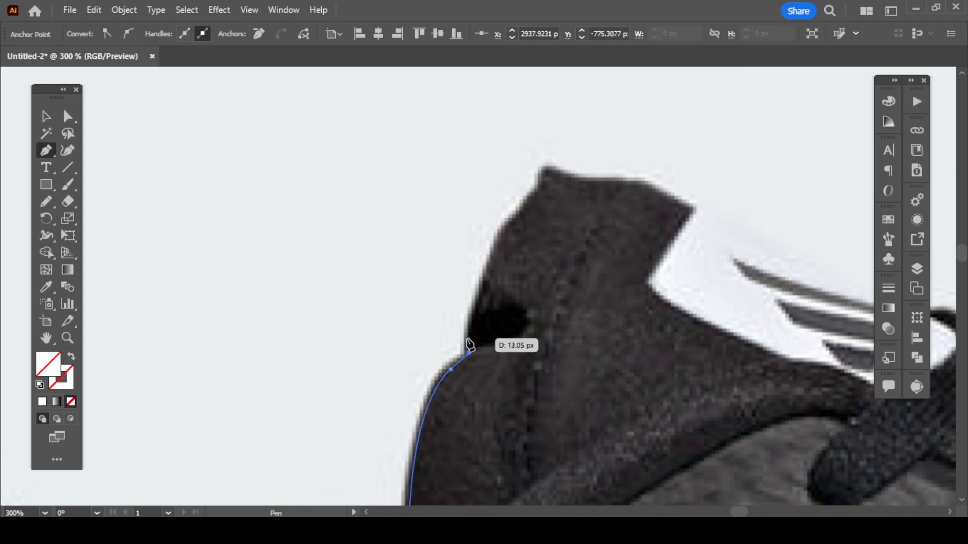
Trace the upper rear edge of the tongue from the notch to its pointed top corner.
left_click_drag(504, 231, 509, 225)
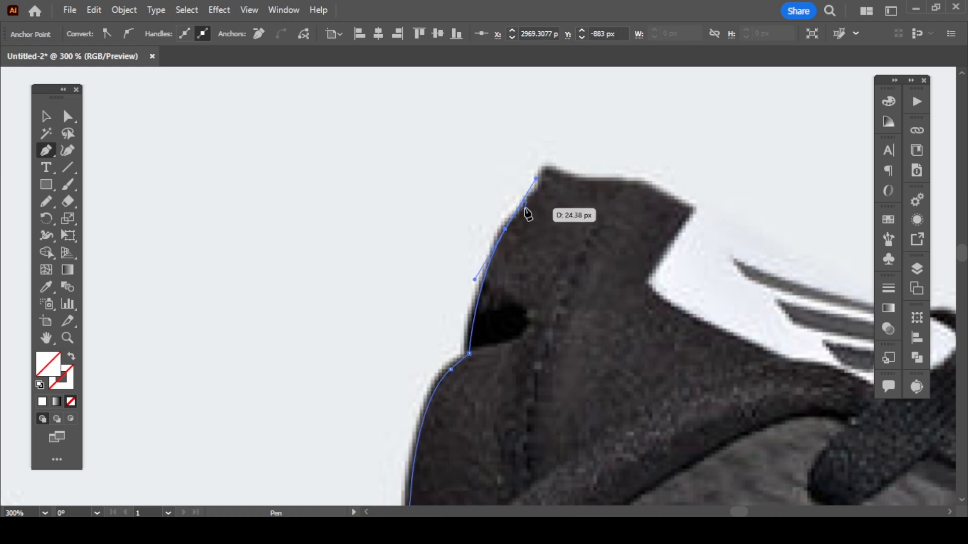
scroll(549, 240, "up", 2)
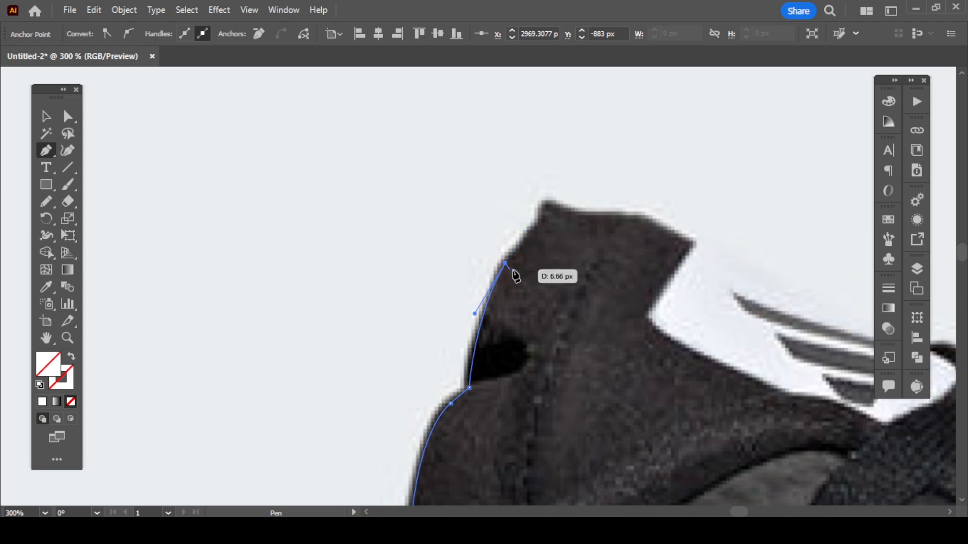
scroll(513, 269, "up", 3)
scroll(527, 267, "up", 1)
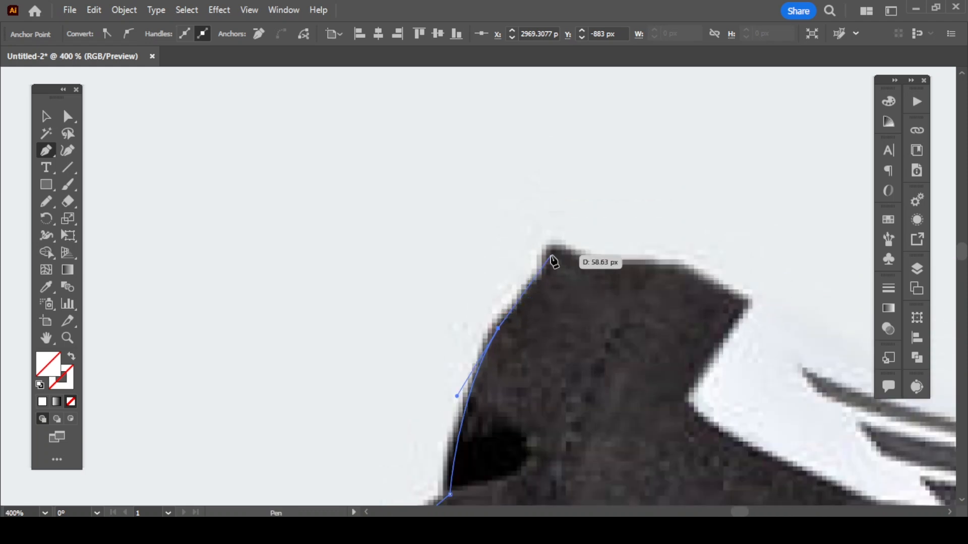
left_click_drag(551, 256, 557, 230)
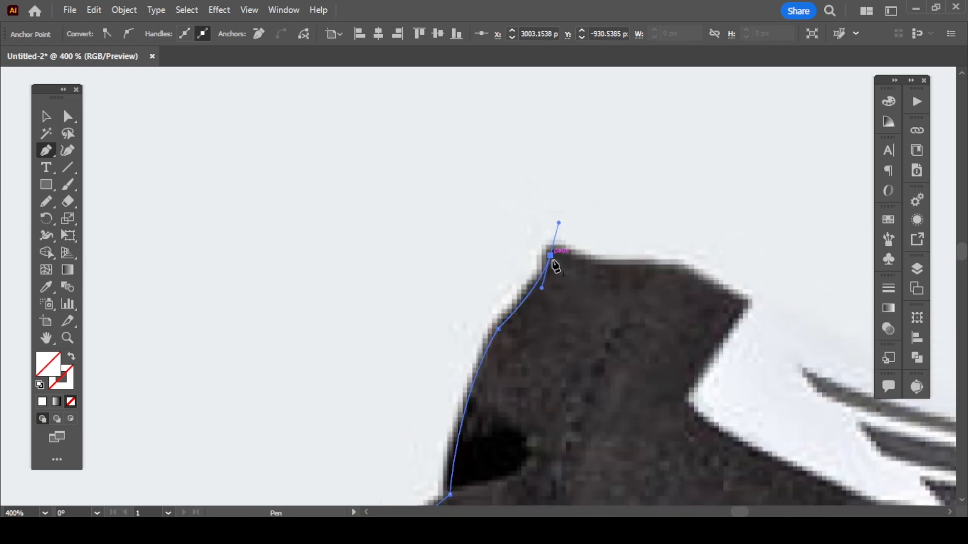
Trace the top edge of the tongue to the corner where the white label begins.
left_click_drag(673, 270, 692, 268)
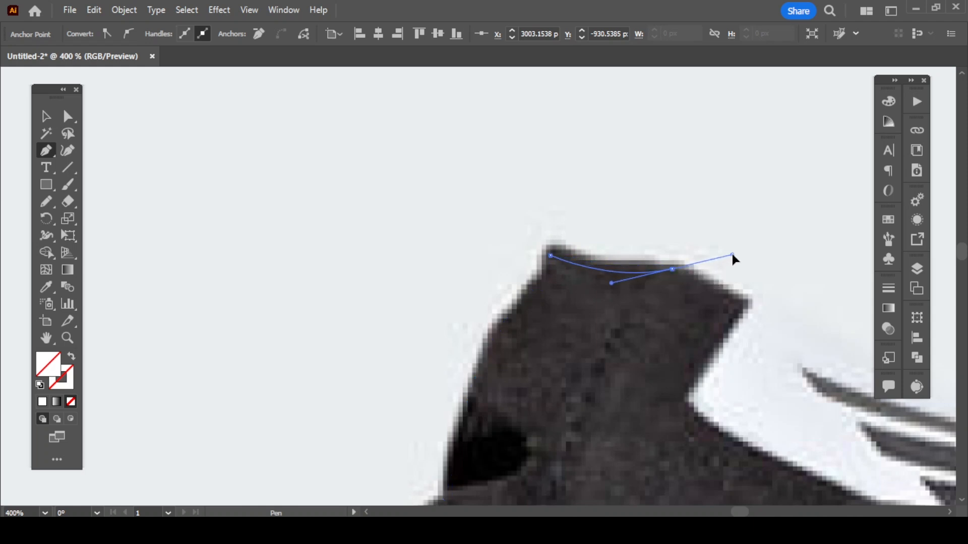
left_click(673, 270)
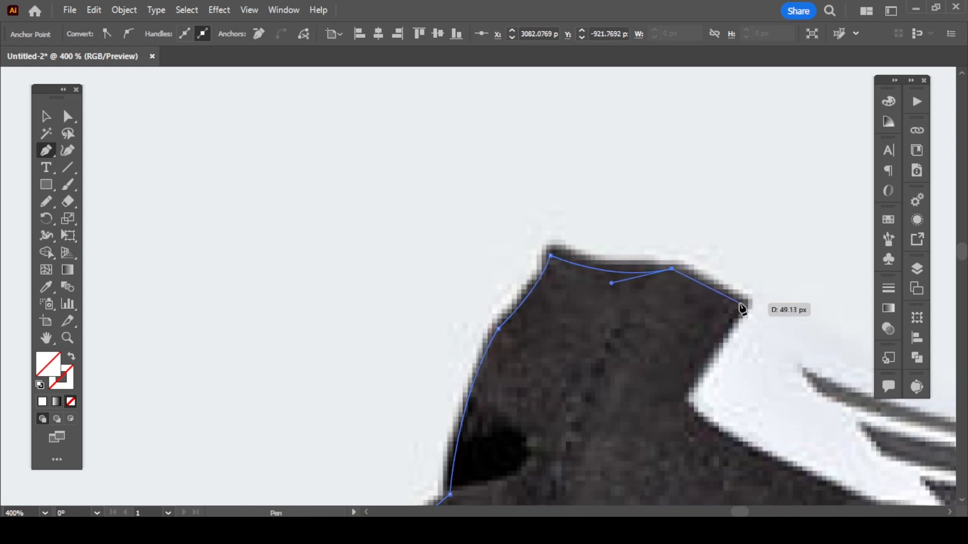
left_click(744, 305)
Try to trace the path around the inner and lower borders of the white tongue label.
scroll(665, 319, "down", 3)
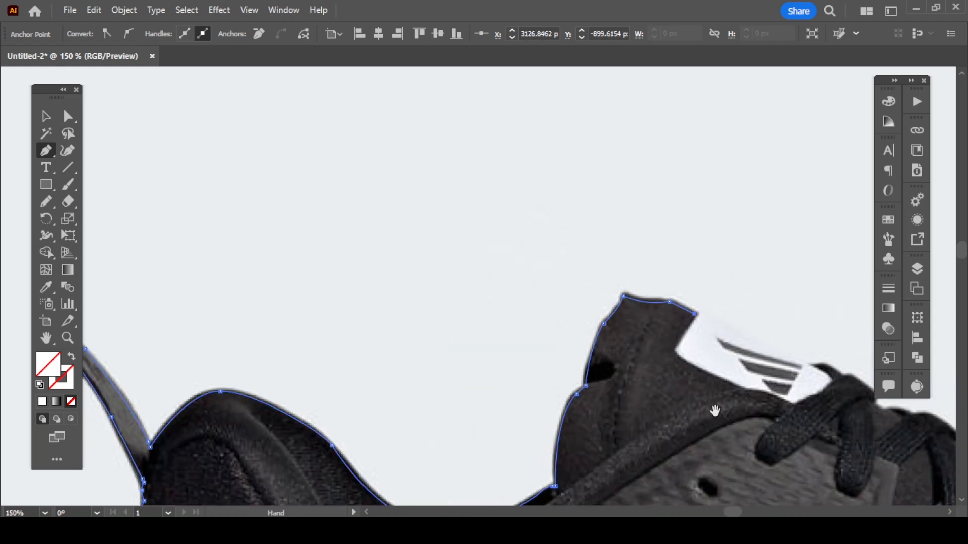
left_click_drag(715, 411, 548, 328)
scroll(534, 302, "up", 2)
left_click(528, 300)
left_click_drag(623, 411, 551, 407)
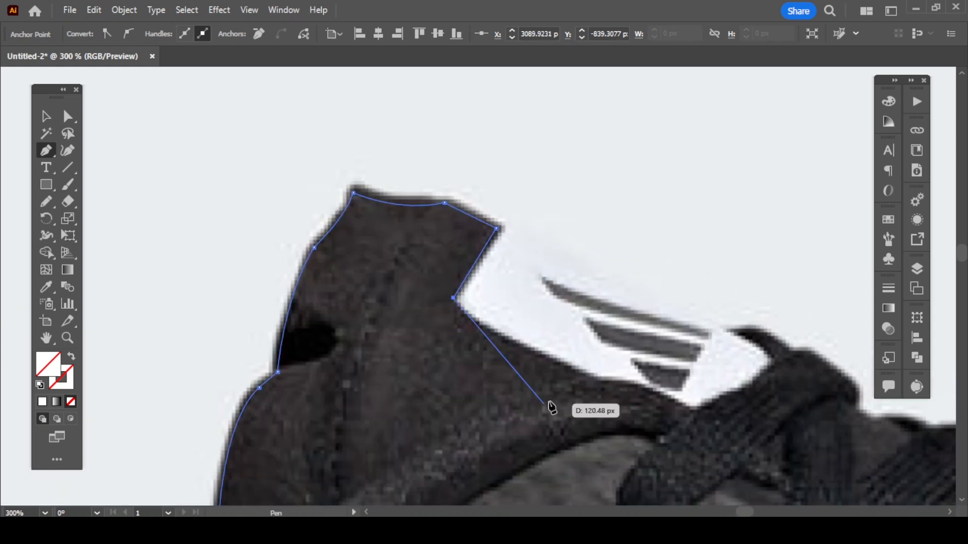
scroll(587, 391, "up", 1)
left_click_drag(531, 349, 664, 388)
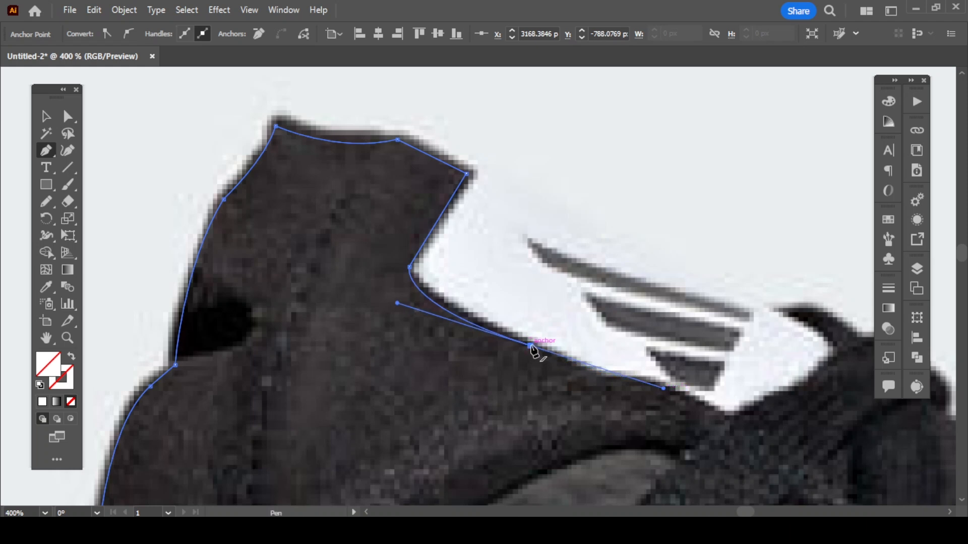
left_click_drag(530, 346, 603, 384)
left_click_drag(601, 379, 660, 389)
Undo the path segments around the white label back to the tongue's top corner.
scroll(660, 389, "down", 3)
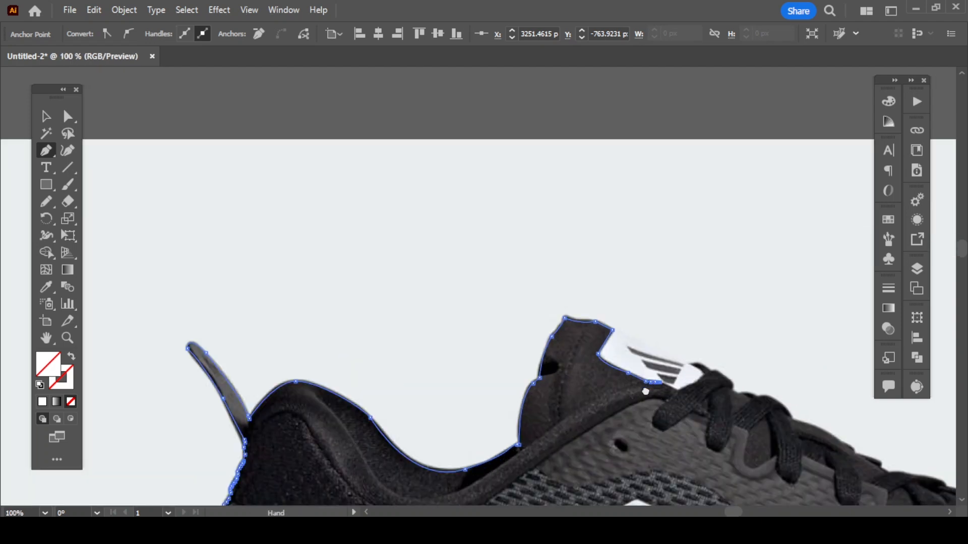
left_click_drag(645, 391, 494, 395)
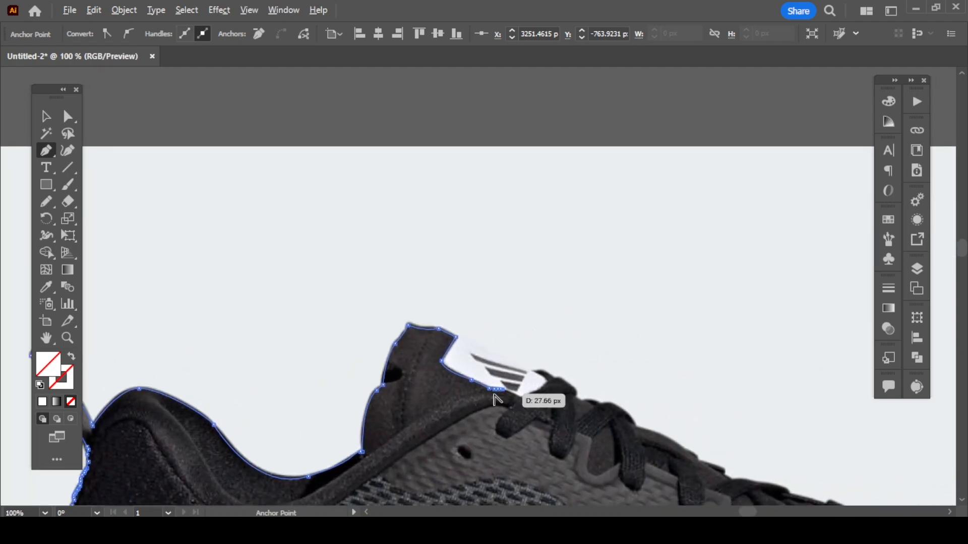
scroll(495, 400, "up", 2)
scroll(422, 279, "down", 3)
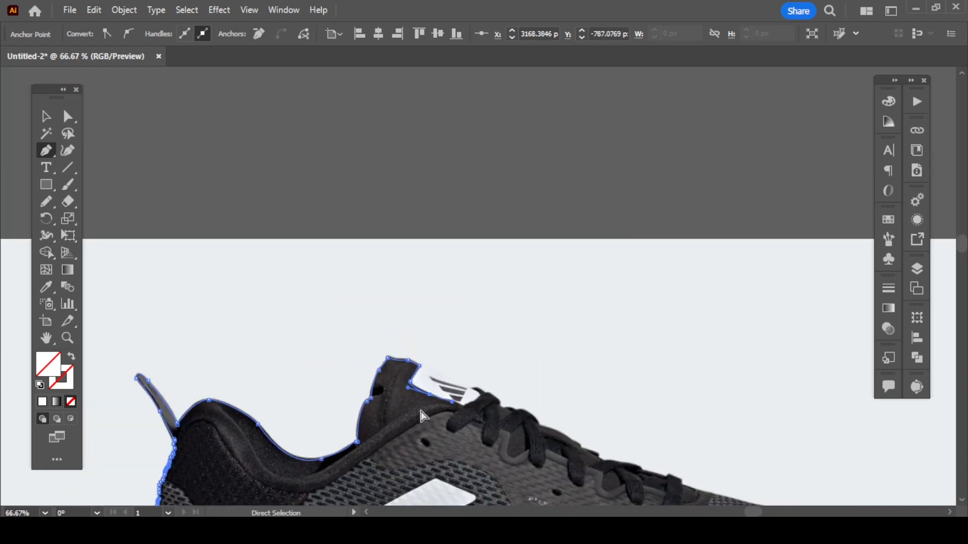
key("ctrl+z")
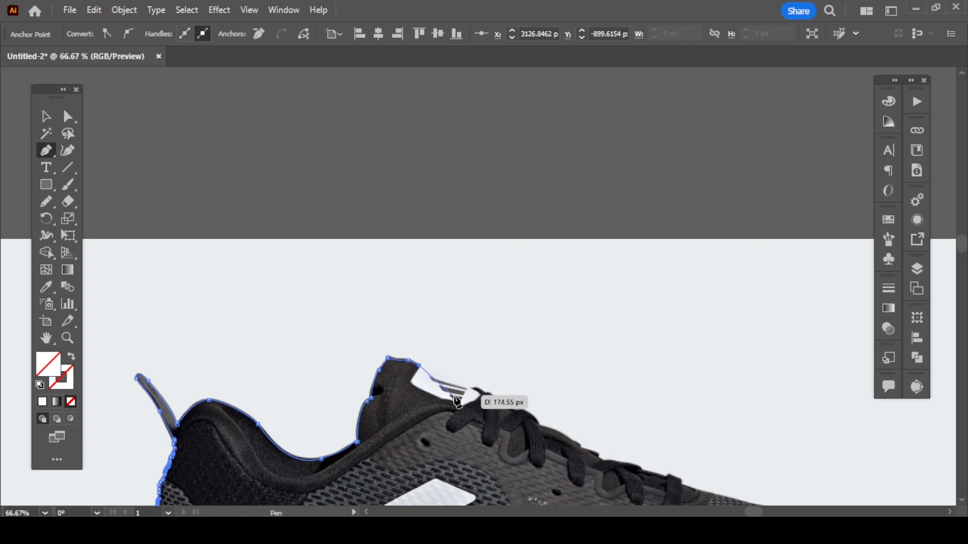
Curve the path along the white tongue label's upper edge, ending in a corner point where the black lace begins.
scroll(463, 393, "up", 3)
scroll(465, 398, "up", 1)
left_click_drag(439, 353, 359, 396)
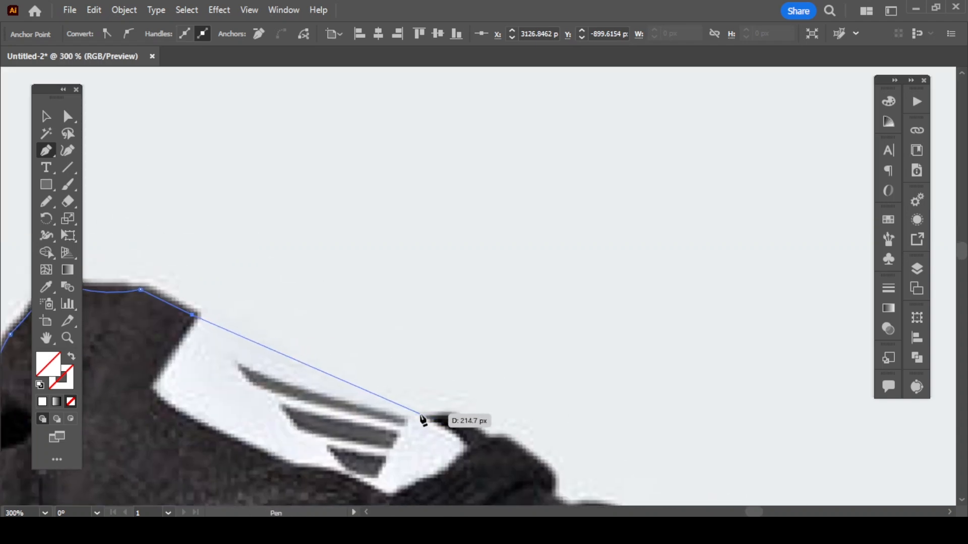
left_click_drag(422, 416, 485, 419)
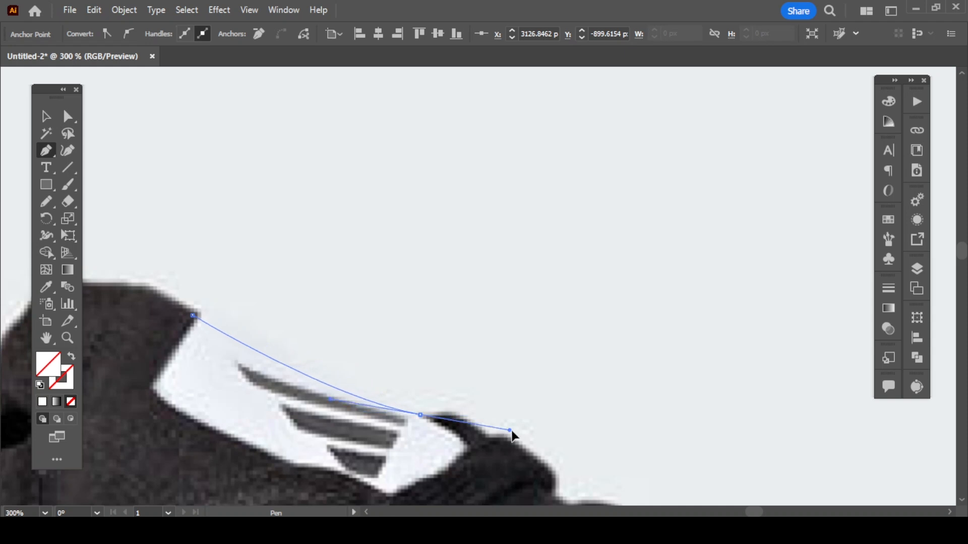
left_click(421, 414)
Trace the short black edge beside the label and the top of the first lace loop with closely spaced anchor points.
scroll(462, 429, "up", 2)
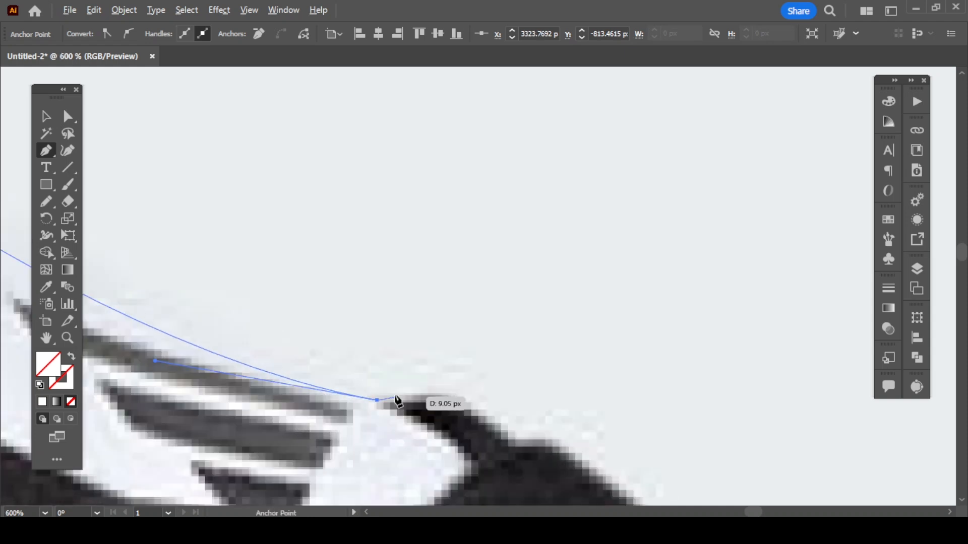
left_click_drag(399, 407, 484, 410)
key("ctrl+z")
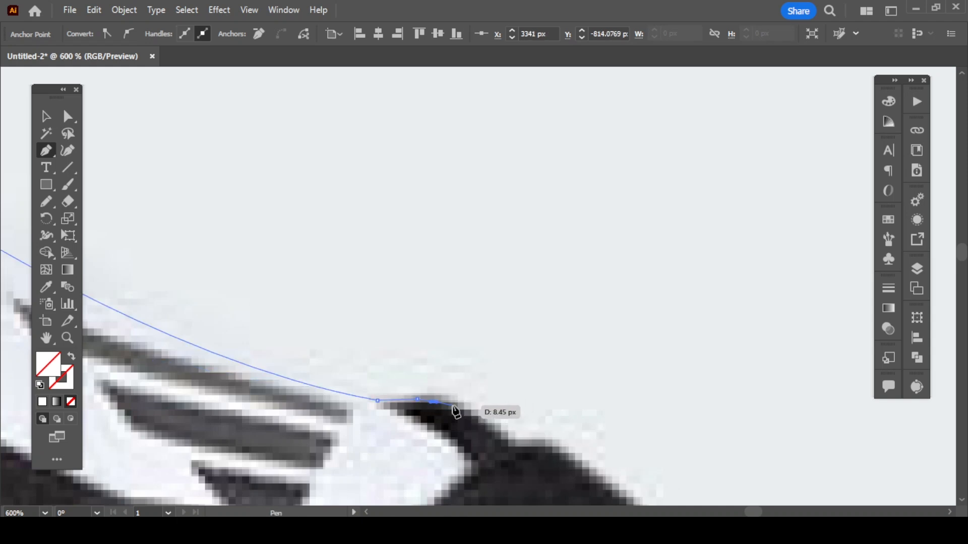
left_click_drag(465, 414, 506, 447)
left_click_drag(508, 449, 517, 454)
left_click_drag(519, 453, 540, 455)
left_click_drag(543, 454, 552, 454)
left_click_drag(556, 457, 568, 462)
Trace down the front side of the first lace loop into the notch at its base.
scroll(447, 443, "down", 4)
left_click_drag(500, 465, 359, 375)
scroll(339, 350, "up", 4)
left_click(359, 380)
left_click(359, 388)
left_click(360, 394)
left_click(365, 398)
left_click(372, 403)
Trace the flat tongue edge between the first and second lace loops.
left_click(380, 405)
left_click(392, 405)
left_click(400, 405)
left_click(408, 405)
left_click(415, 404)
left_click(423, 404)
left_click(431, 404)
left_click(438, 404)
Trace the top edge of the second lace loop to where it starts to slope down.
left_click(455, 409)
left_click(462, 411)
left_click(486, 414)
left_click(494, 415)
left_click(502, 417)
left_click(510, 420)
left_click(519, 424)
left_click(525, 427)
left_click(534, 432)
left_click(543, 440)
Trace the sloping front of the second lace loop down to the tongue edge.
scroll(471, 446, "down", 4)
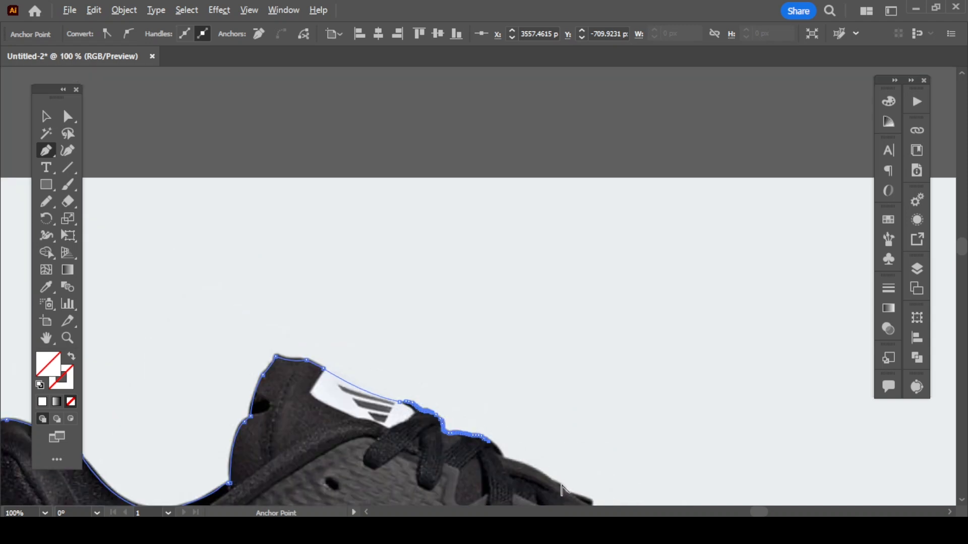
scroll(564, 487, "up", 1)
left_click_drag(459, 442, 447, 433)
scroll(367, 335, "up", 4)
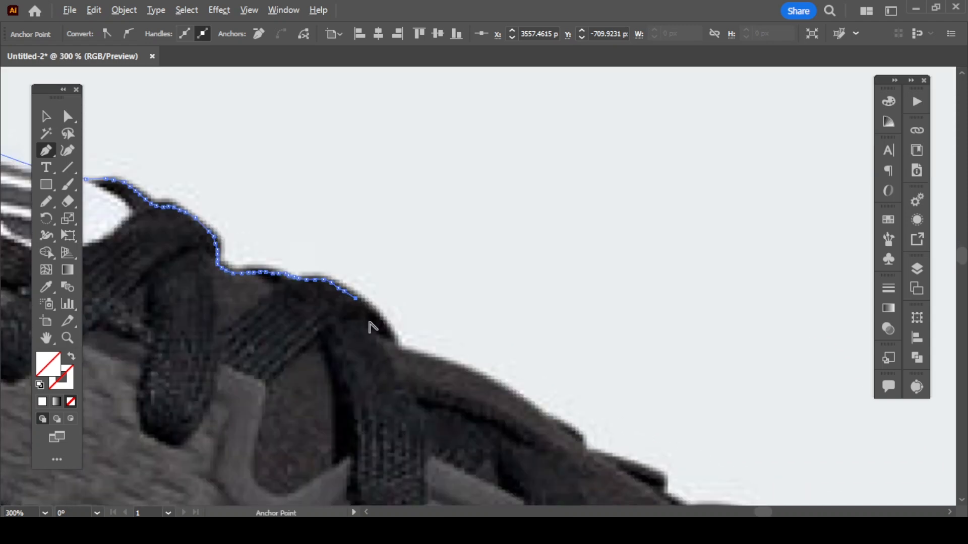
left_click(360, 303)
left_click(369, 311)
left_click(381, 321)
left_click(391, 333)
left_click(395, 338)
left_click(398, 346)
left_click(407, 361)
Trace the first part of the tongue edge in front of the second lace loop.
left_click(421, 369)
left_click(443, 373)
left_click(464, 375)
left_click(482, 378)
left_click(490, 384)
left_click(516, 398)
Trace the rest of the sloping tongue edge to the small step before the thin black strip.
scroll(499, 407, "down", 3)
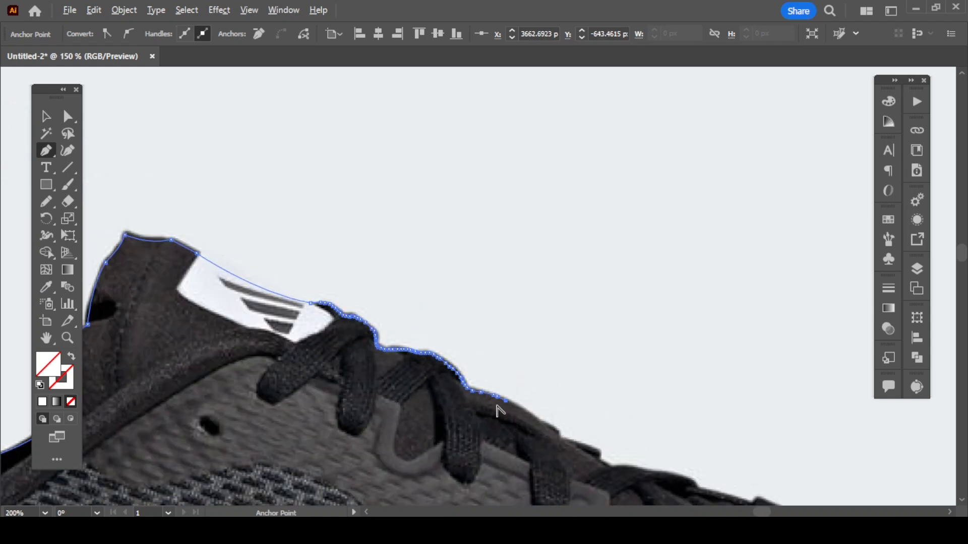
left_click_drag(575, 451, 271, 356)
scroll(210, 305, "up", 2)
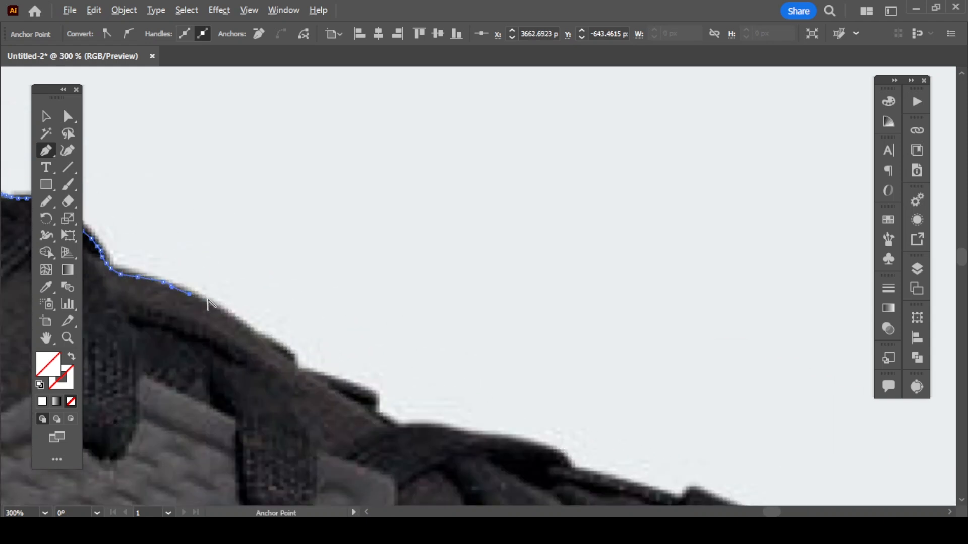
left_click(221, 313)
left_click(233, 321)
left_click(249, 330)
left_click(269, 343)
left_click(291, 360)
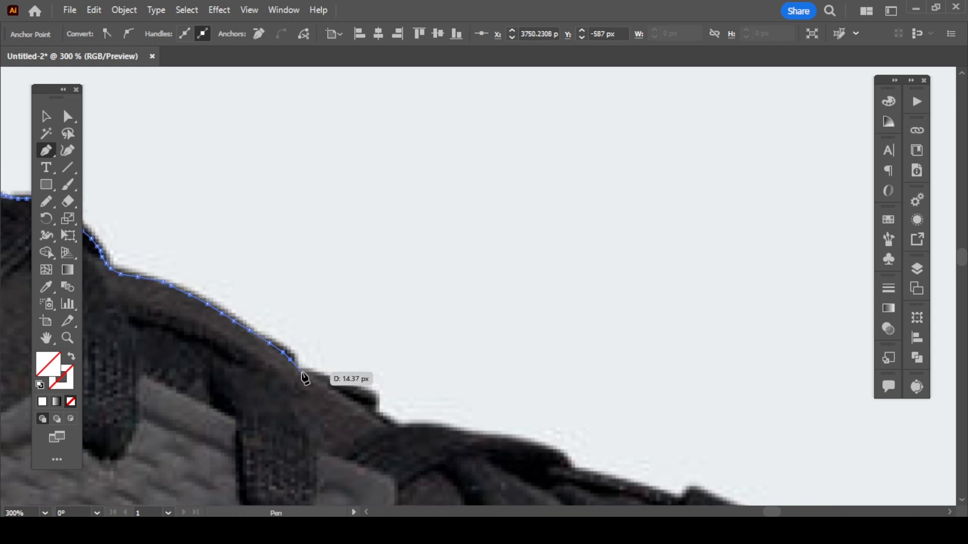
Trace along the thin black strip and down its end to the start of the third lace.
left_click(314, 374)
left_click(328, 379)
left_click(343, 383)
left_click(355, 386)
left_click(366, 389)
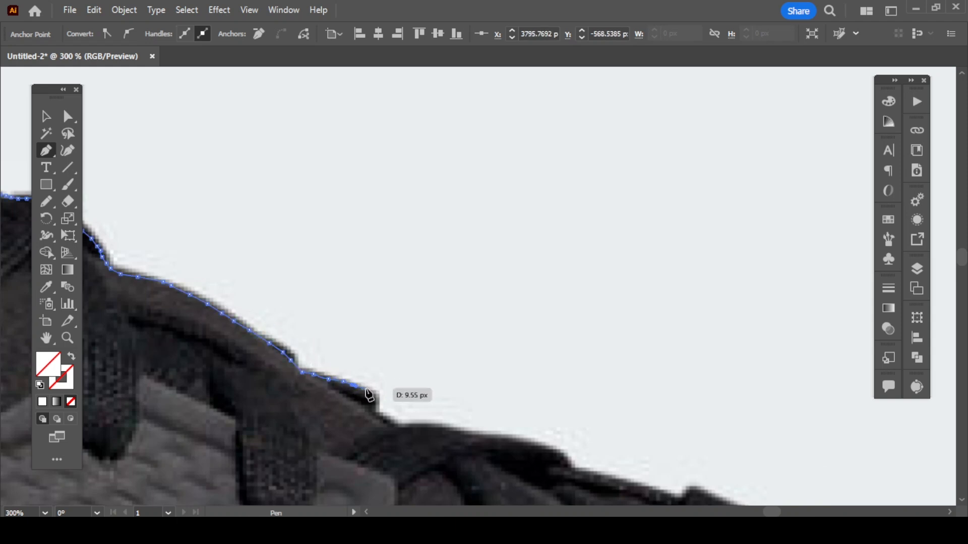
key("ctrl+z")
left_click(375, 396)
left_click(382, 416)
left_click_drag(390, 423, 397, 427)
Trace the top edge of the third lace and curve the path down its front end to the notch.
left_click(438, 431)
left_click(458, 433)
left_click(471, 435)
left_click(495, 438)
left_click(509, 439)
left_click(519, 441)
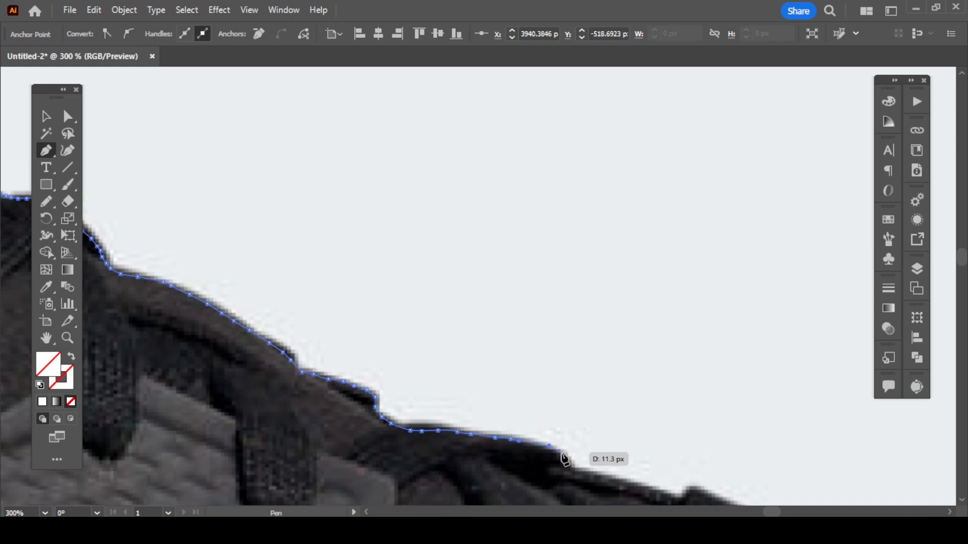
scroll(512, 459, "down", 4)
scroll(384, 281, "up", 5)
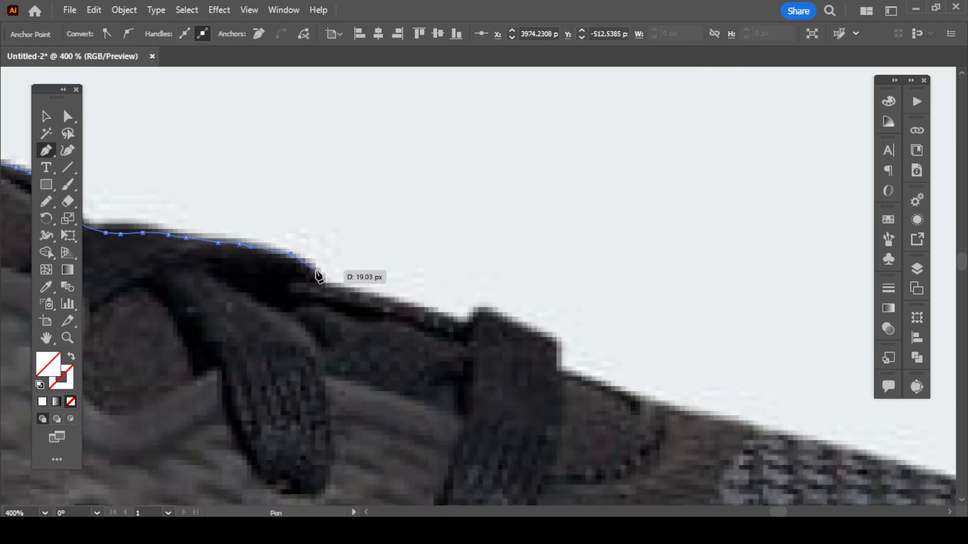
left_click(320, 284)
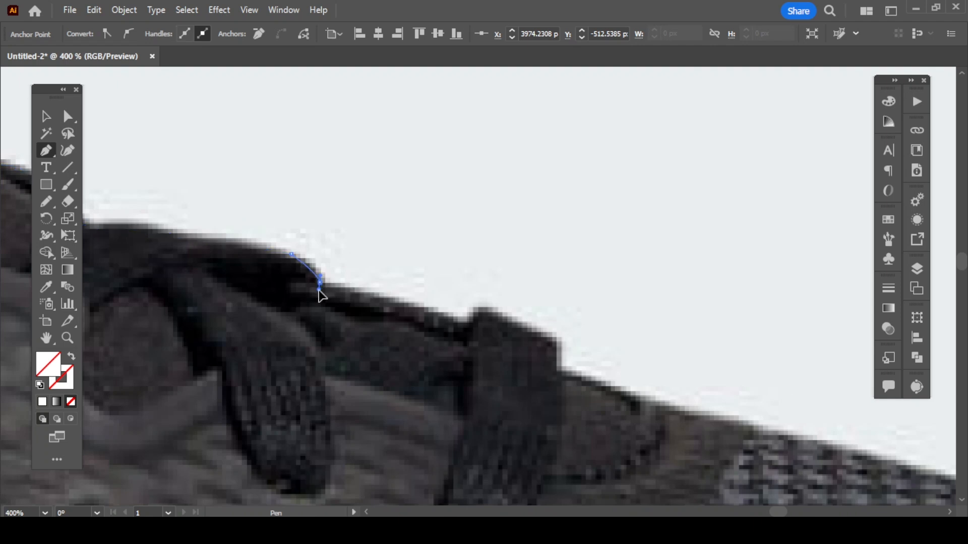
scroll(321, 301, "up", 1)
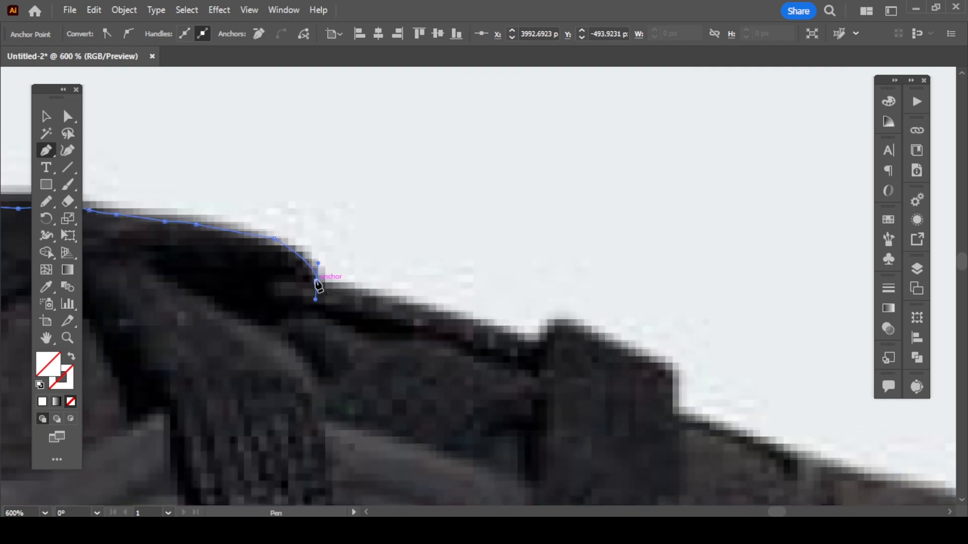
Trace the narrow tongue edge running from the third lace towards the last lace.
left_click(325, 293)
left_click(353, 301)
left_click(371, 305)
left_click(395, 309)
left_click(414, 312)
left_click(439, 317)
left_click(457, 322)
left_click(469, 324)
left_click(491, 329)
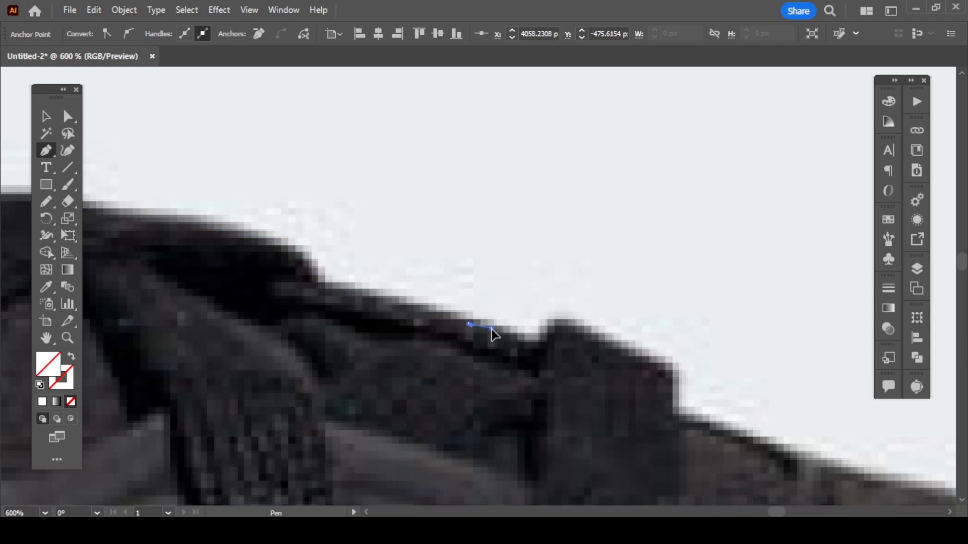
Trace the notch before the last lace and along the lace's top edge to its front corner.
left_click(520, 344)
left_click(535, 344)
left_click(544, 339)
left_click(557, 331)
left_click(567, 329)
left_click(580, 334)
left_click(588, 339)
left_click(601, 343)
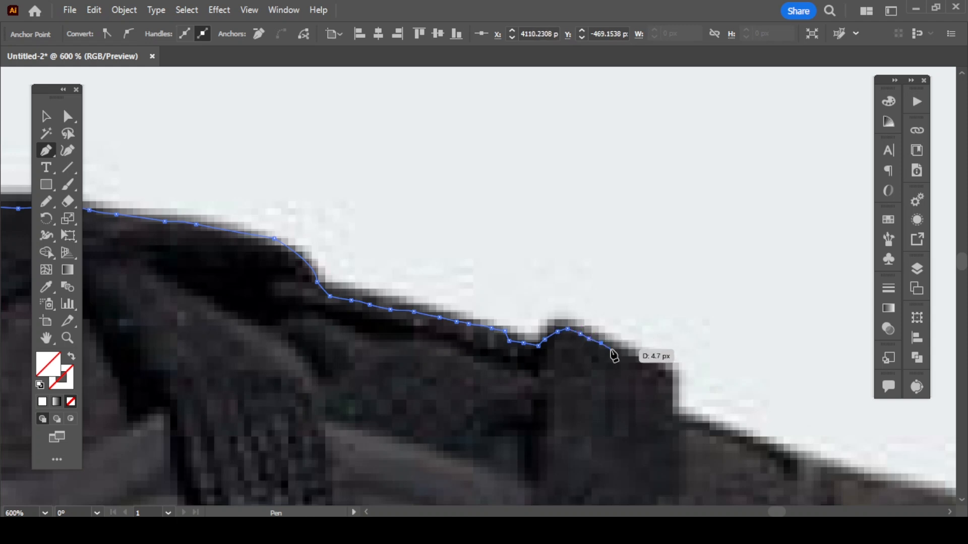
left_click(658, 371)
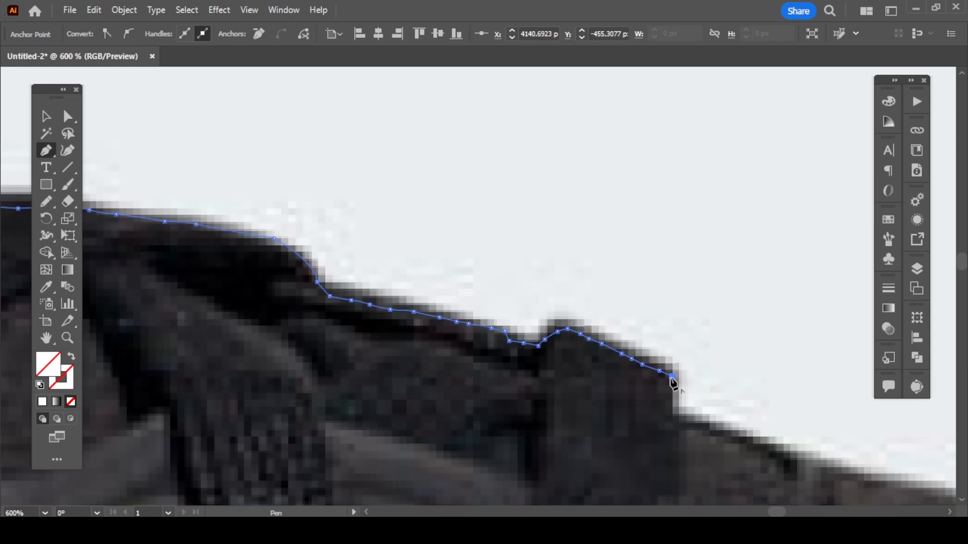
Trace down the front of the last lace and along the upper edge of the panel beyond it.
scroll(650, 396, "down", 2)
left_click_drag(725, 439, 512, 378)
scroll(451, 341, "up", 1)
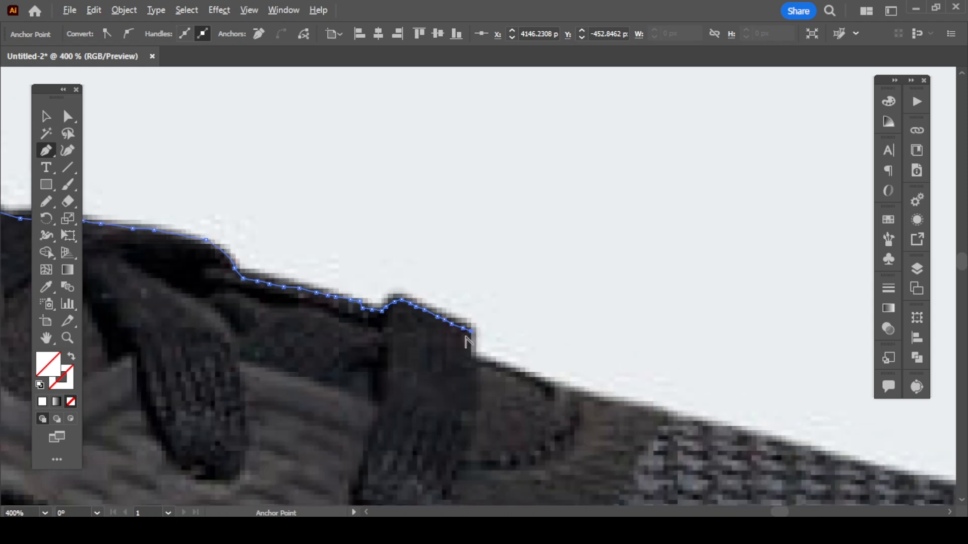
left_click(480, 364)
left_click(512, 370)
left_click(545, 383)
left_click(565, 390)
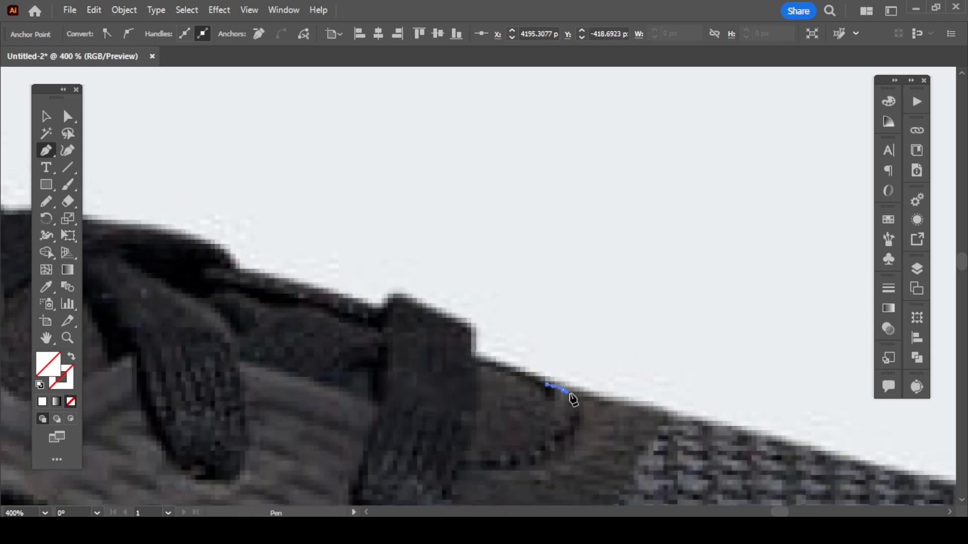
Extend the path with one long segment along the first part of the toe mesh's upper edge.
scroll(580, 395, "down", 3)
scroll(690, 469, "up", 2)
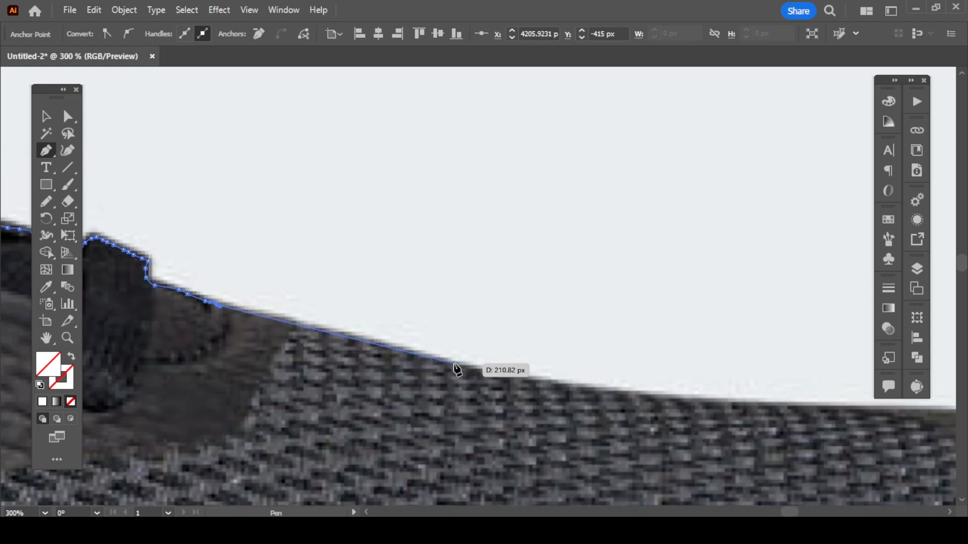
left_click(455, 363)
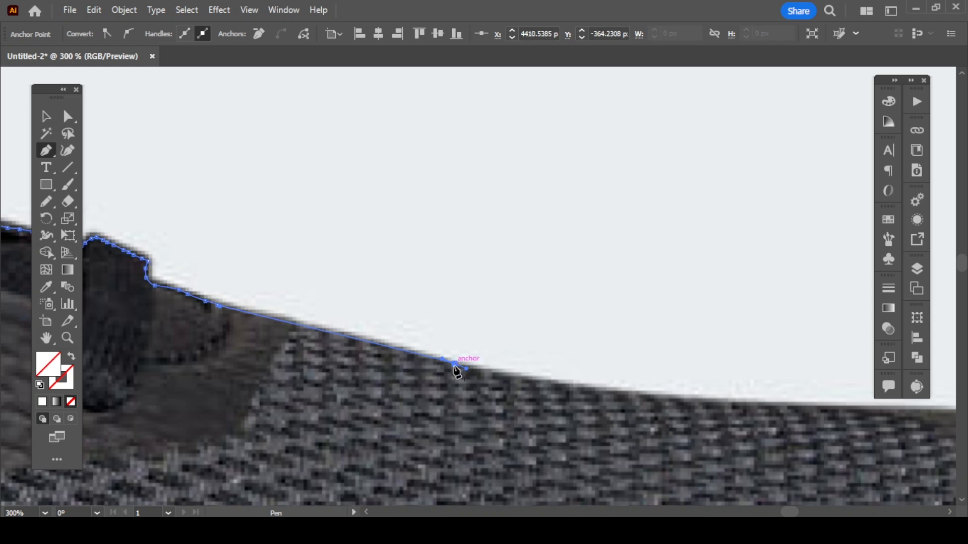
Try to trace the remaining mesh edge up to the toe cap with one long curve, and undo that segment.
left_click_drag(653, 423, 422, 418)
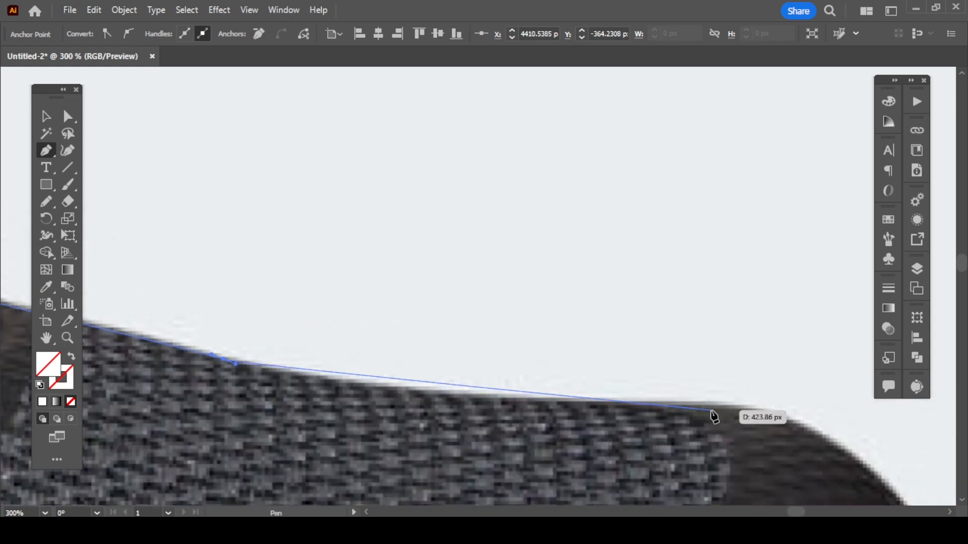
left_click_drag(708, 410, 468, 395)
left_click_drag(360, 431, 674, 356)
scroll(540, 376, "down", 2)
key("ctrl+z")
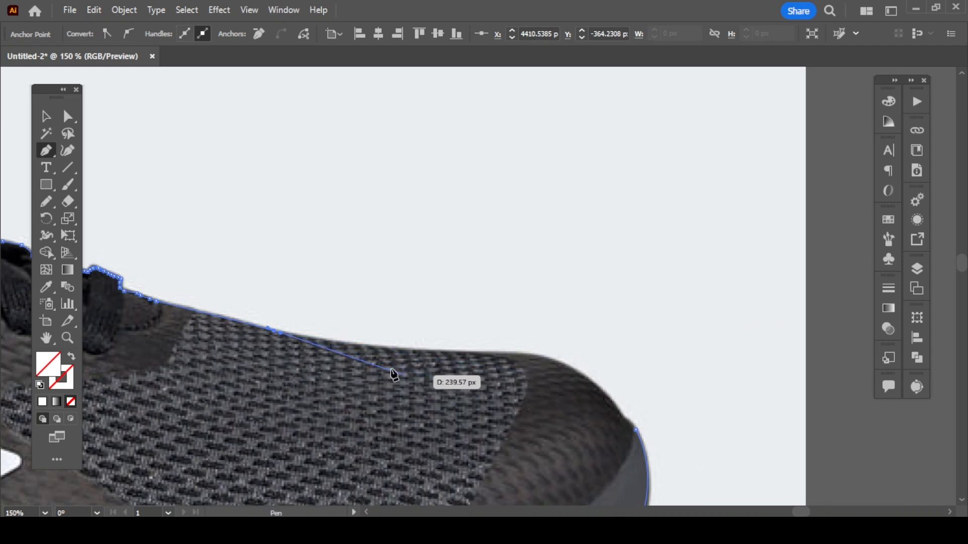
Trace the toe mesh's upper edge with a shorter curve to a smooth point before the toe cap.
scroll(376, 365, "down", 3)
scroll(372, 367, "up", 4)
scroll(369, 362, "down", 3)
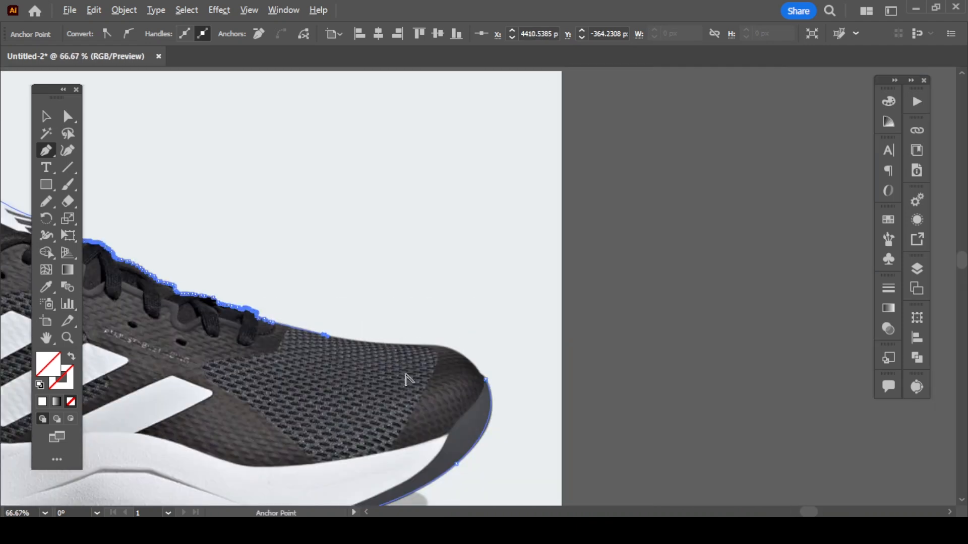
left_click(450, 347)
scroll(429, 354, "up", 5)
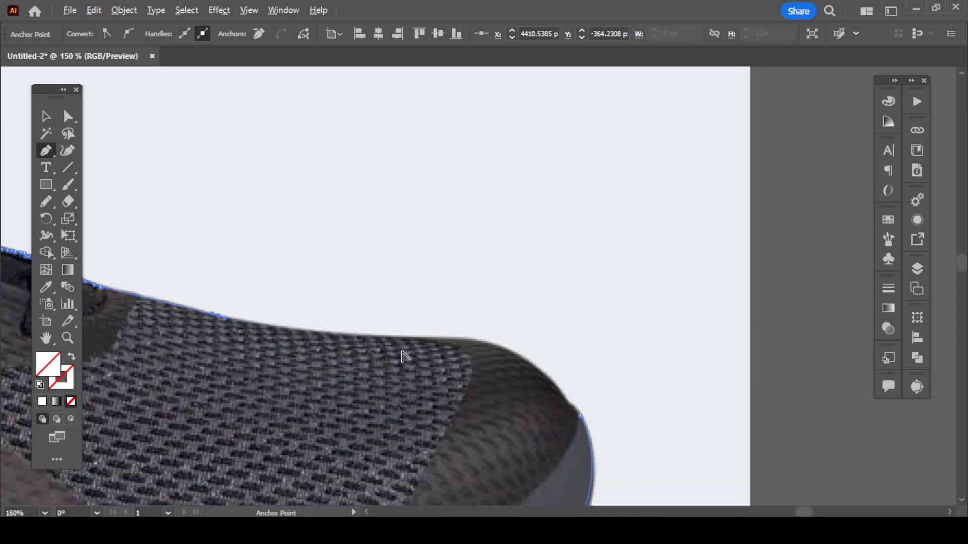
left_click_drag(255, 339, 387, 364)
left_click(401, 356)
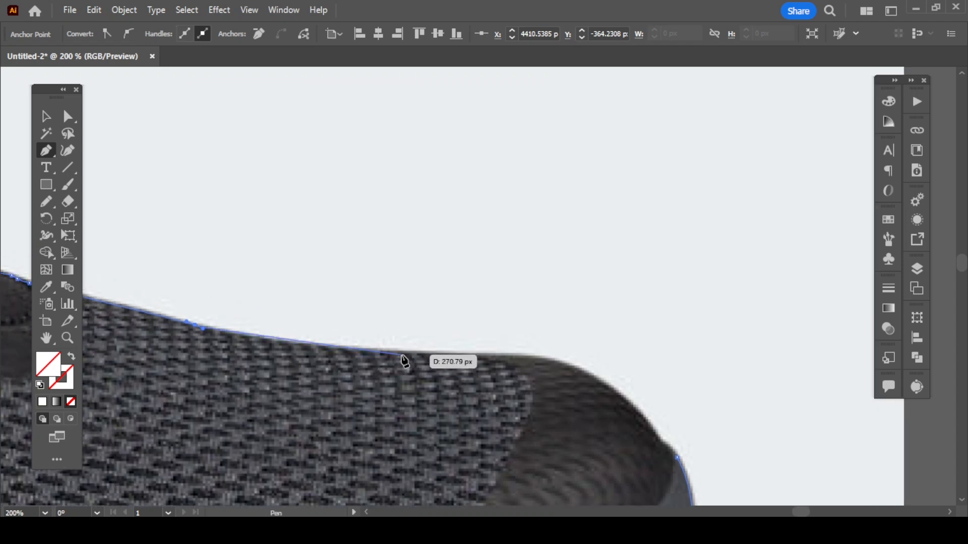
left_click(464, 356)
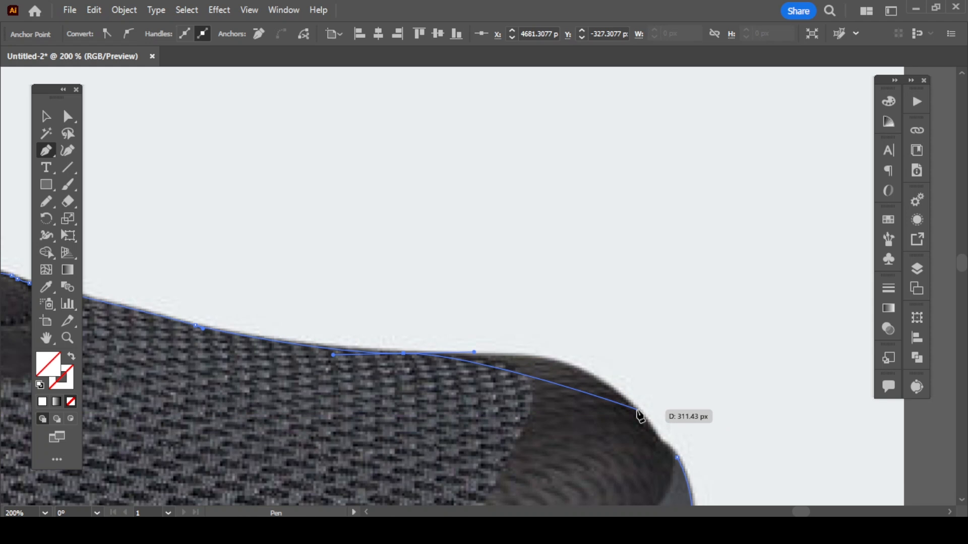
Curve the path over the toe cap, shorten its outgoing handle and close the outline at the starting anchor.
left_click_drag(638, 410, 682, 466)
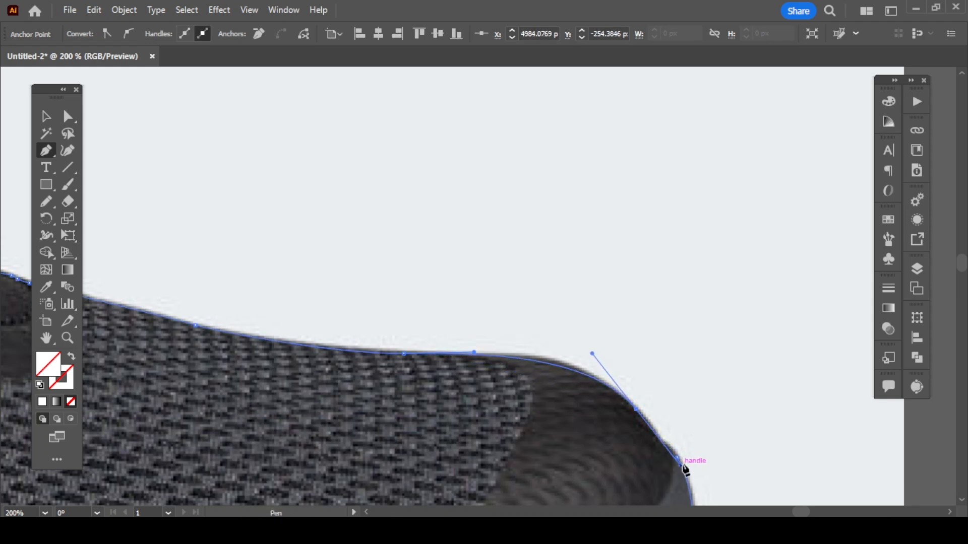
scroll(681, 469, "down", 2)
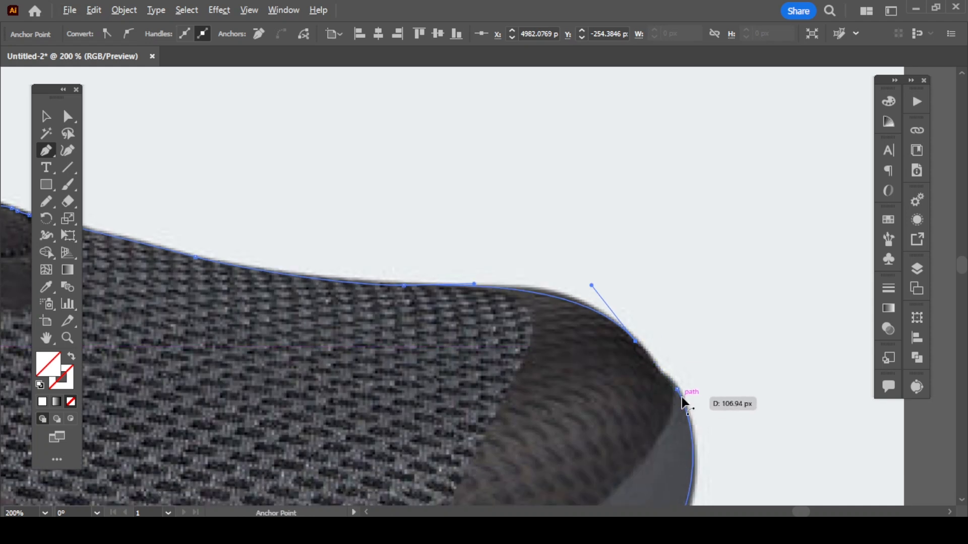
scroll(680, 399, "up", 2)
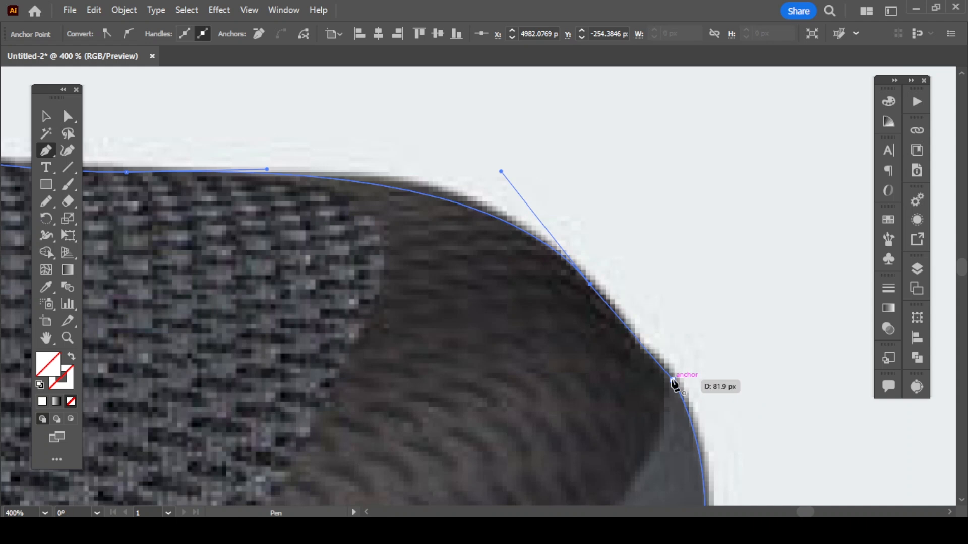
left_click(674, 379)
Switch to the Selection tool and deselect the closed sneaker outline.
scroll(637, 401, "down", 7)
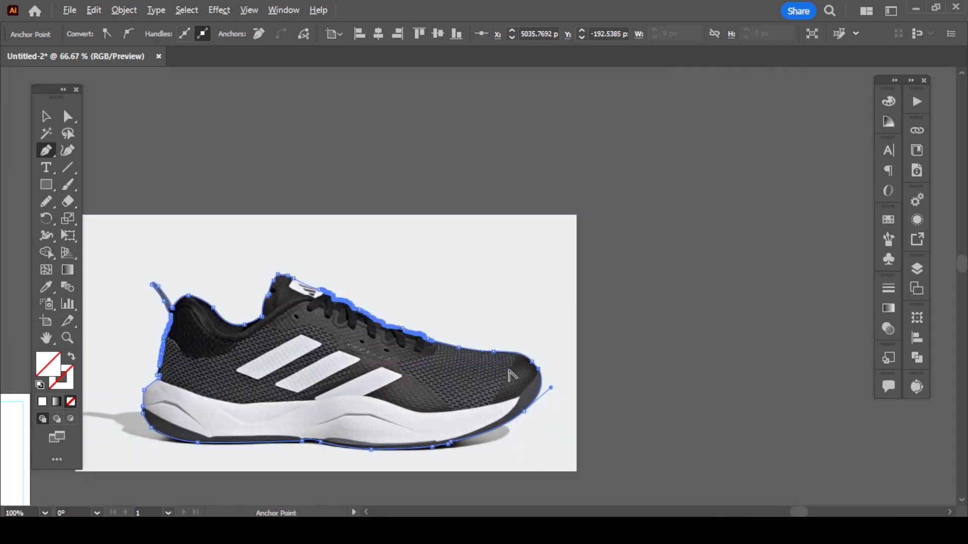
left_click(46, 119)
left_click(634, 414)
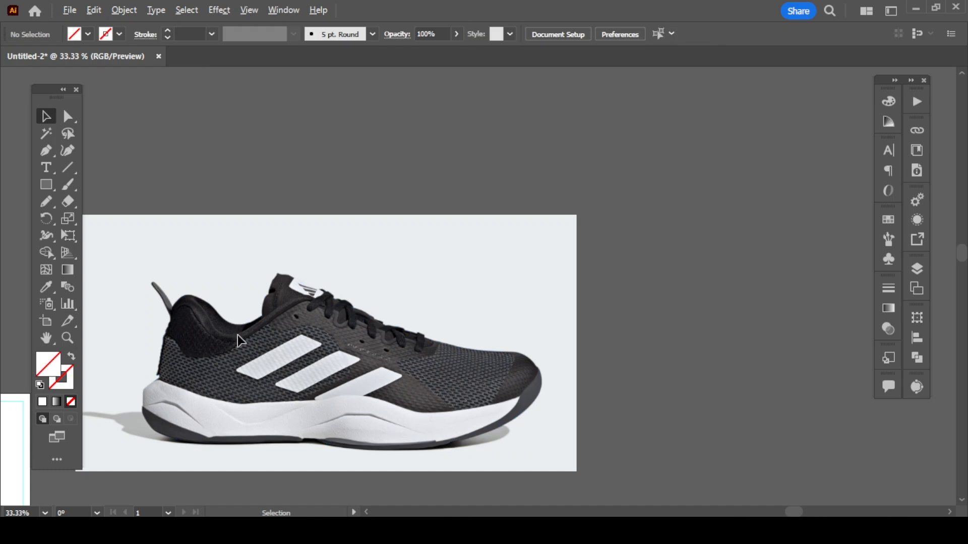
Select the closed outline path at the heel to check it around the whole sneaker.
scroll(238, 337, "up", 1)
left_click_drag(170, 346, 226, 348)
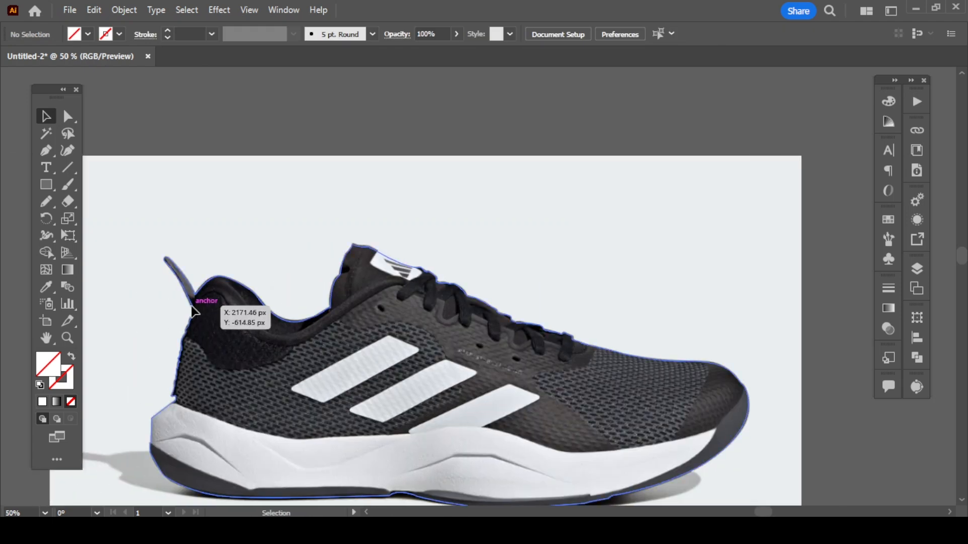
left_click(193, 311)
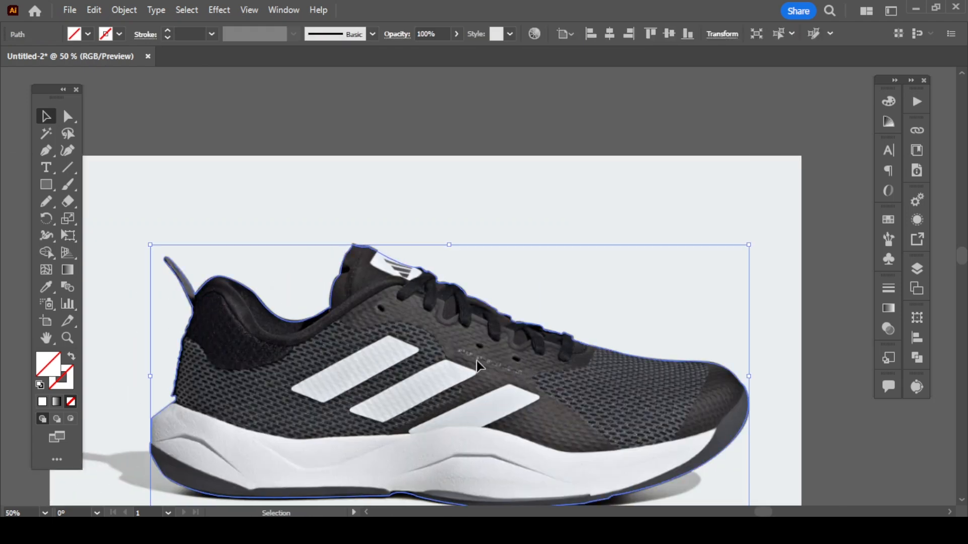
Move the closed outline path off the sneaker to above the photo to inspect its shape, and undo the move.
scroll(476, 361, "down", 2)
left_click(628, 272)
left_click_drag(576, 238, 697, 322)
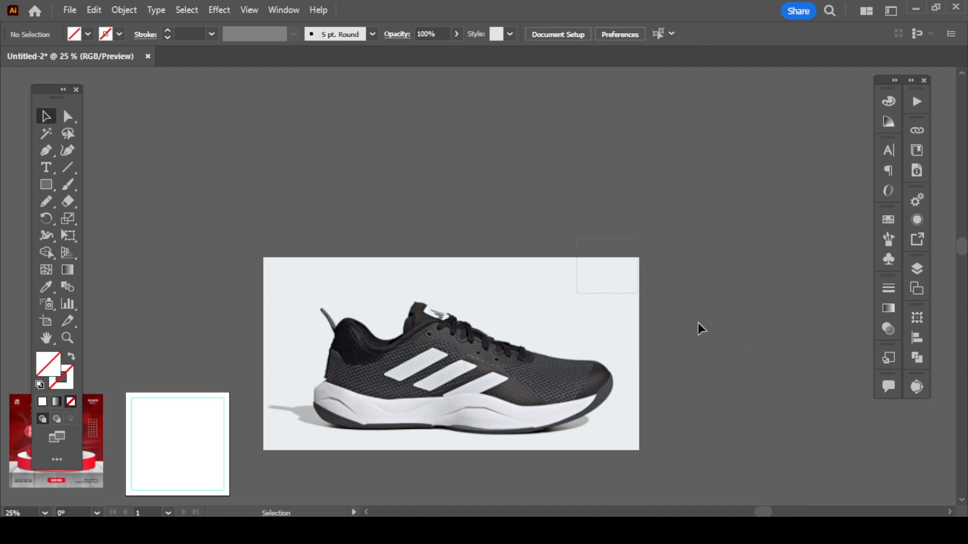
left_click_drag(551, 345, 561, 138)
scroll(683, 378, "up", 2)
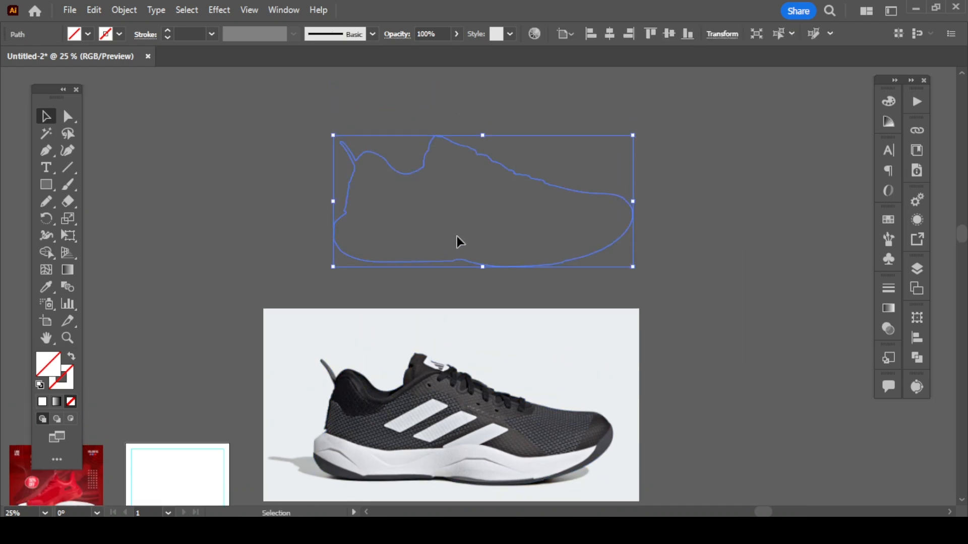
key("ctrl+z")
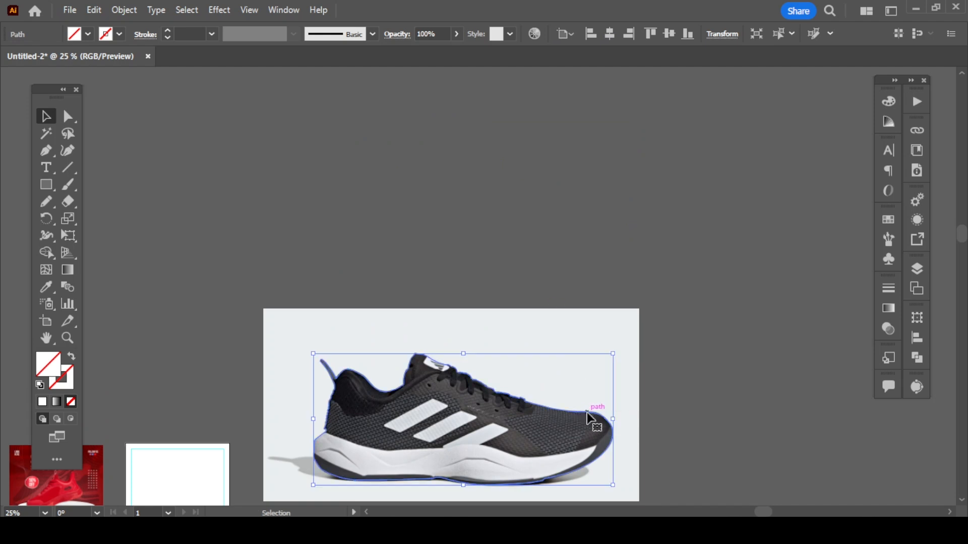
left_click(294, 215)
left_click(292, 319, "alt")
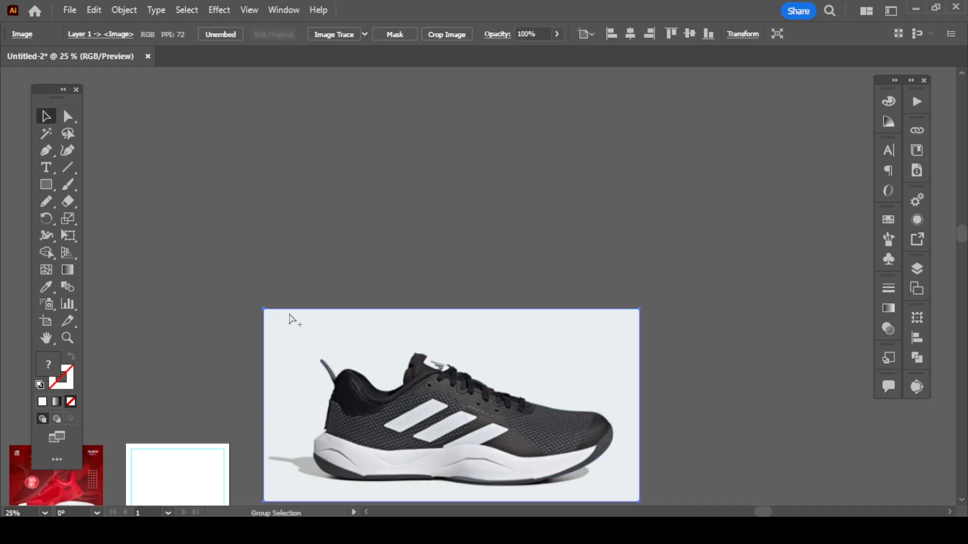
left_click(423, 248)
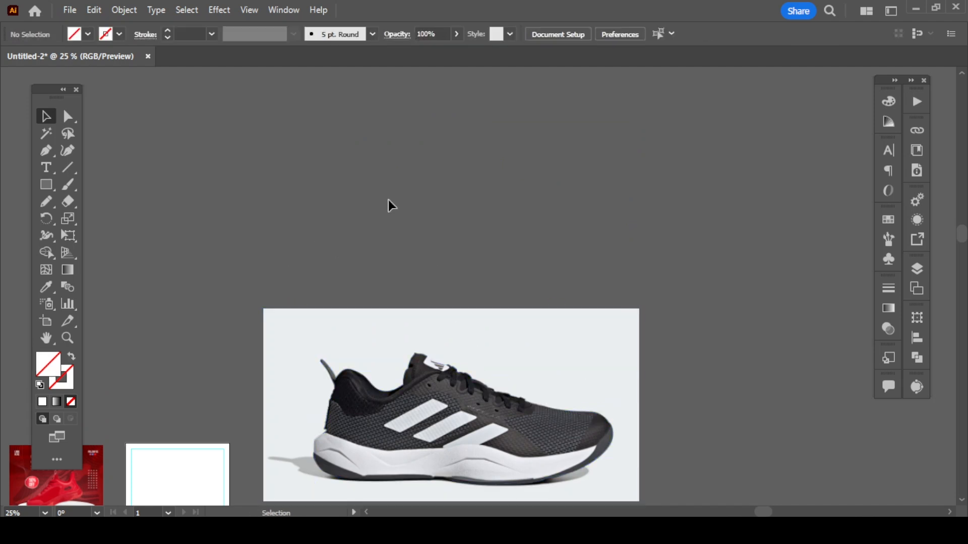
Select the closed sneaker outline and fill it with the red swatch.
left_click(508, 391)
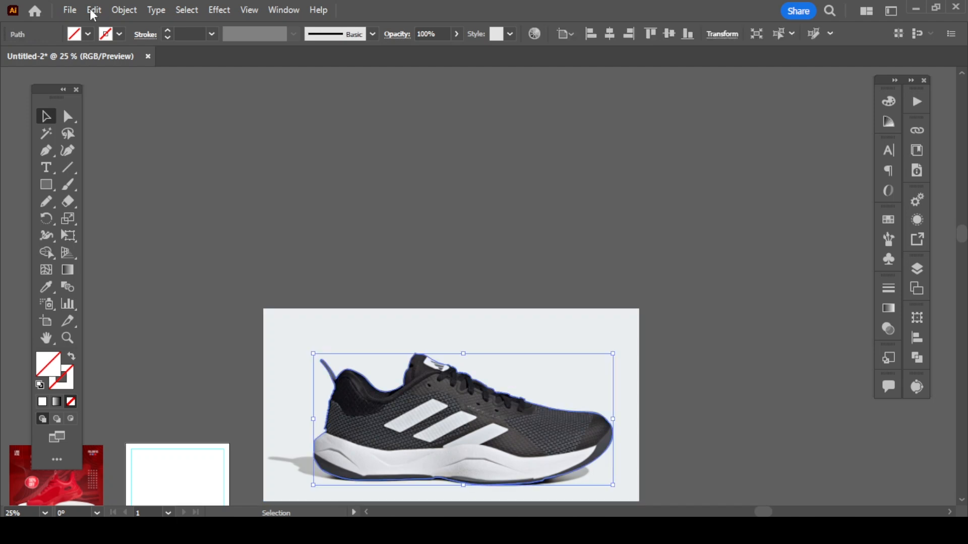
left_click(89, 35)
left_click(49, 59)
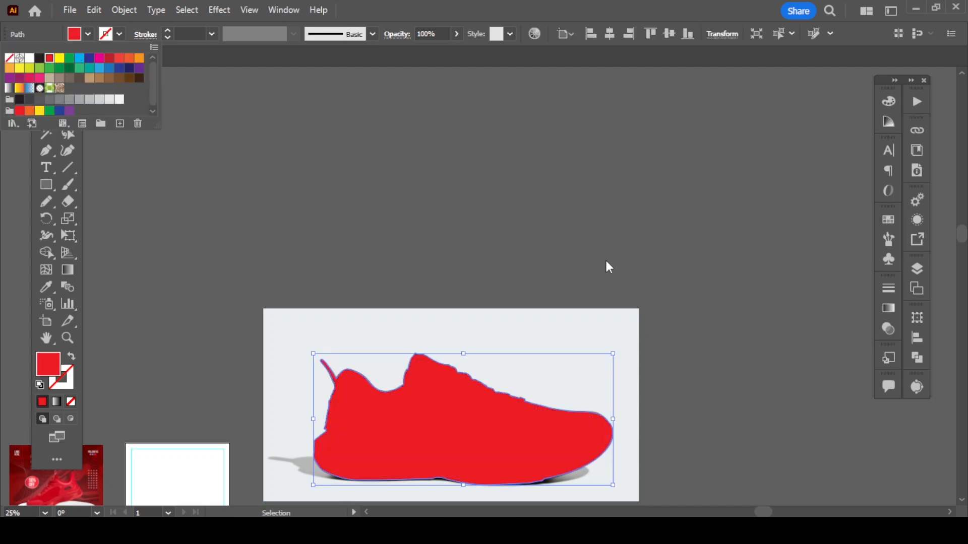
left_click(597, 258)
Select the sneaker photo together with the red outline shape, make a clipping mask from them, and check the deselected cutout.
scroll(598, 258, "down", 3)
scroll(535, 429, "up", 1, "alt")
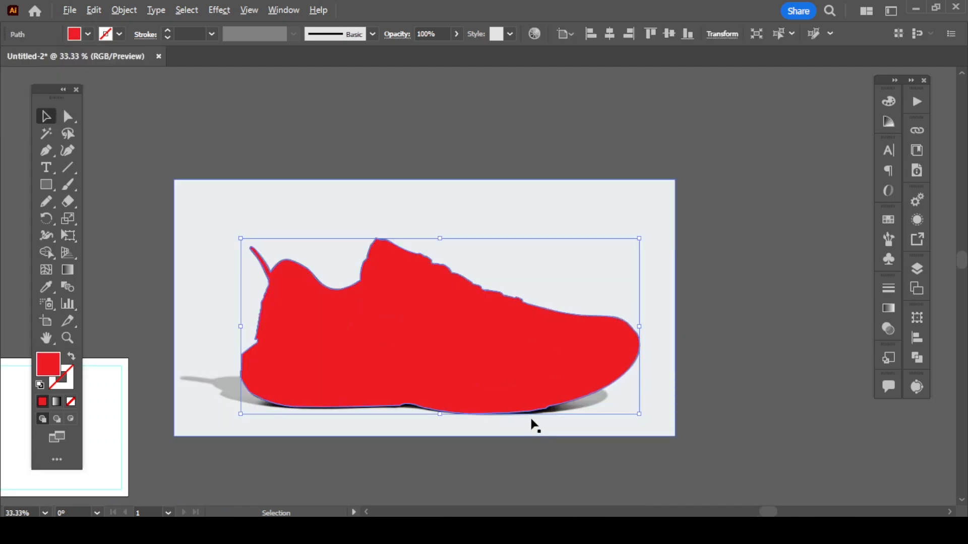
scroll(534, 429, "down", 1, "alt")
scroll(492, 335, "up", 1, "alt")
scroll(493, 336, "down", 1, "alt")
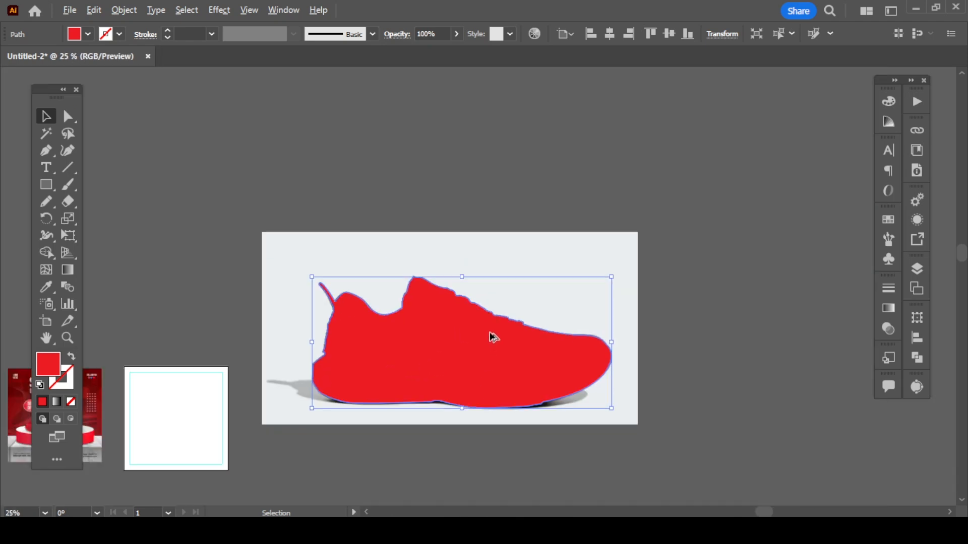
left_click(485, 238, "shift")
right_click(501, 355)
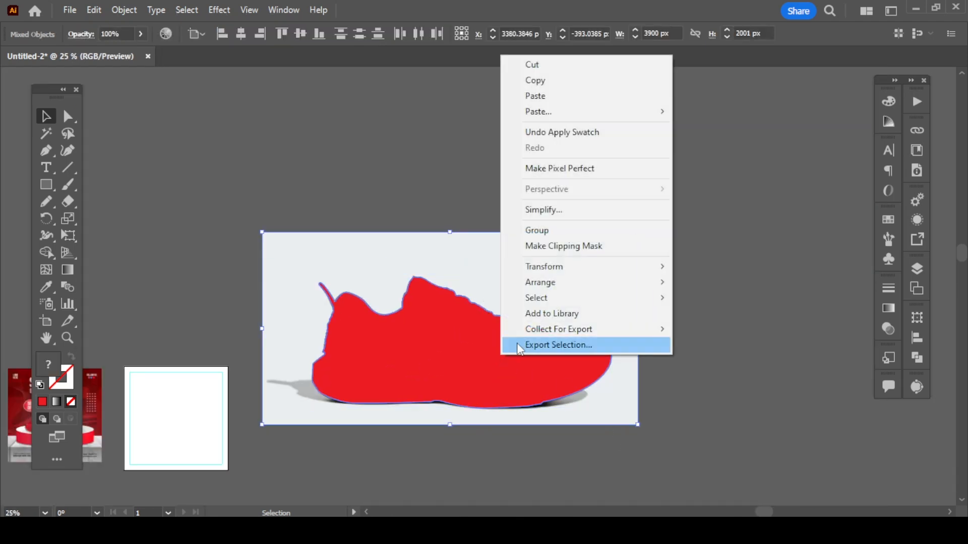
left_click(542, 246)
left_click(756, 404)
scroll(494, 428, "up", 2, "alt")
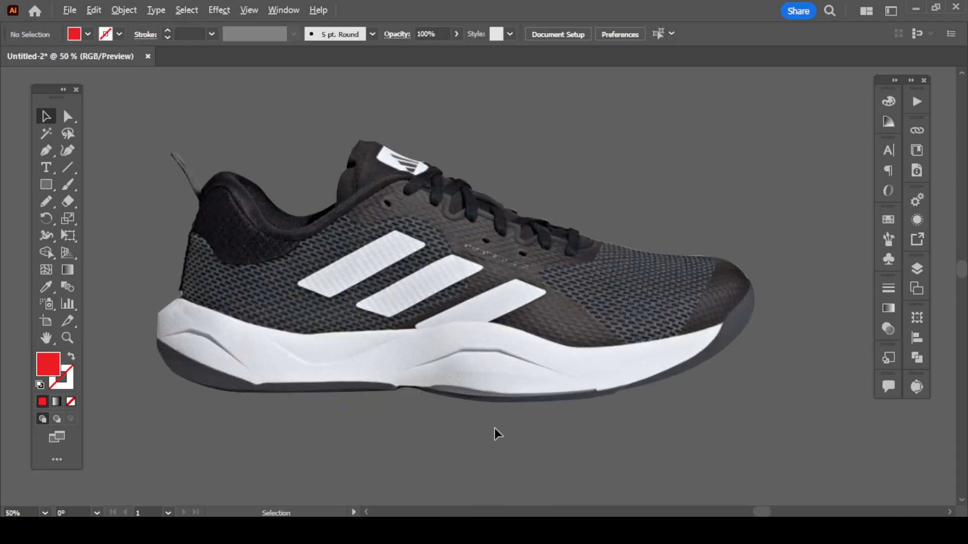
scroll(494, 428, "down", 2, "alt")
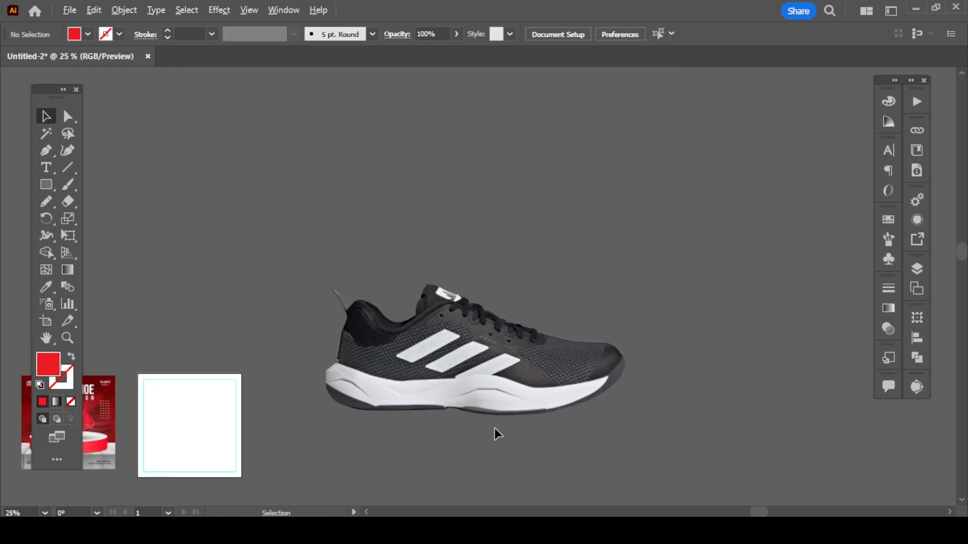